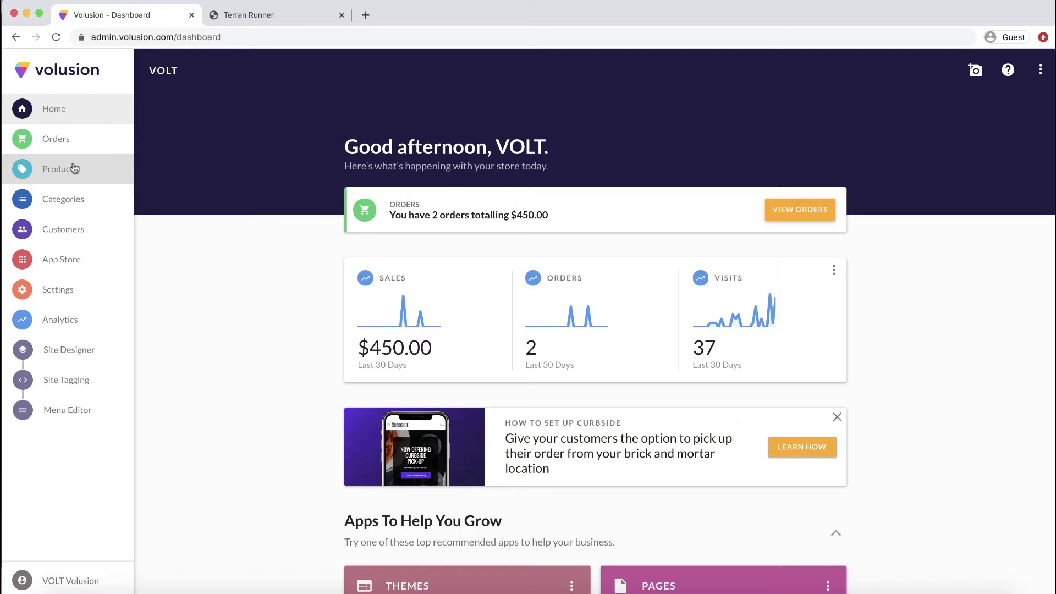
- Open the Terran Runner product's details to check its weight
{"action": "left_click", "coordinate": [75, 168]}
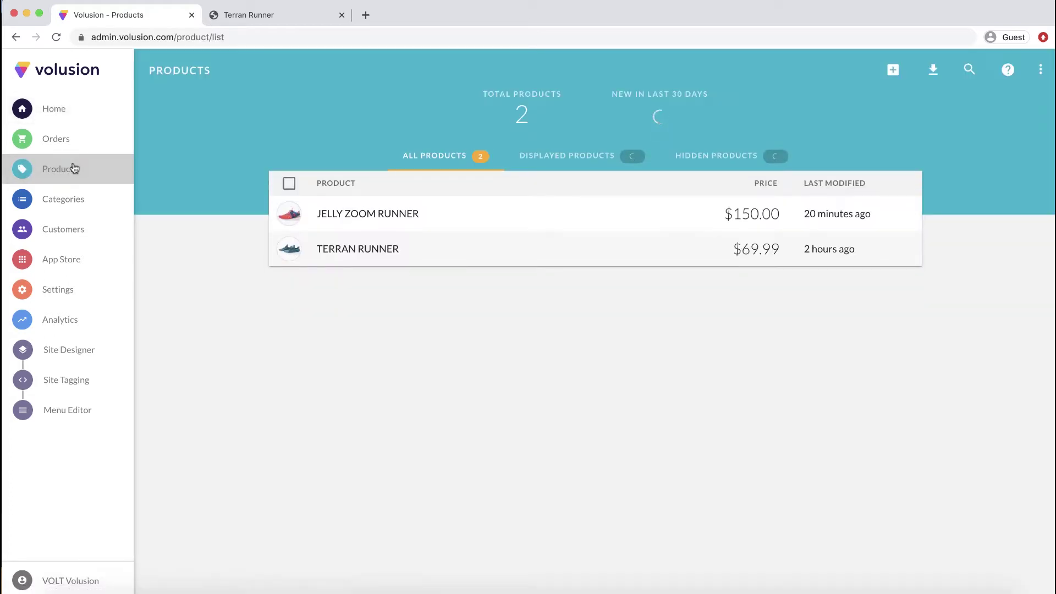
{"action": "left_click", "coordinate": [456, 256]}
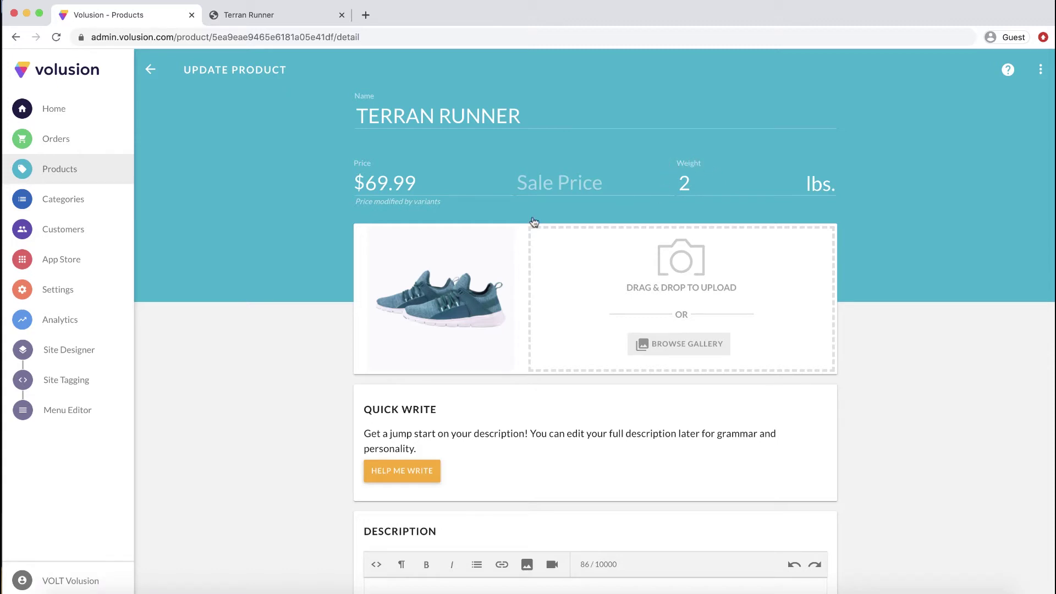
- In the store's shipping settings, uncheck free shipping on all orders, deactivate free shipping, and save
{"action": "left_click", "coordinate": [83, 292]}
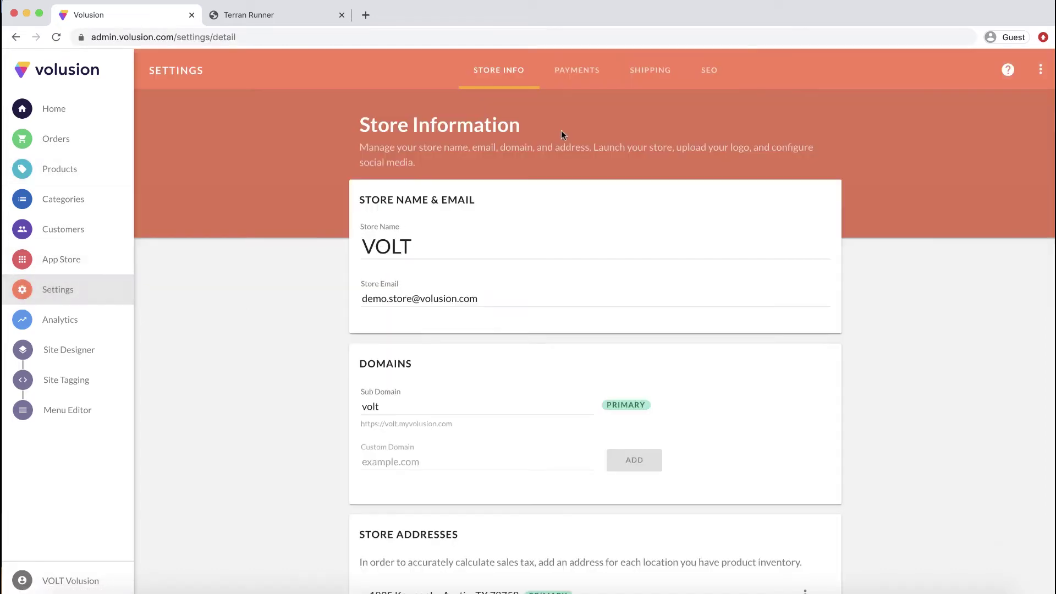
{"action": "left_click", "coordinate": [654, 73]}
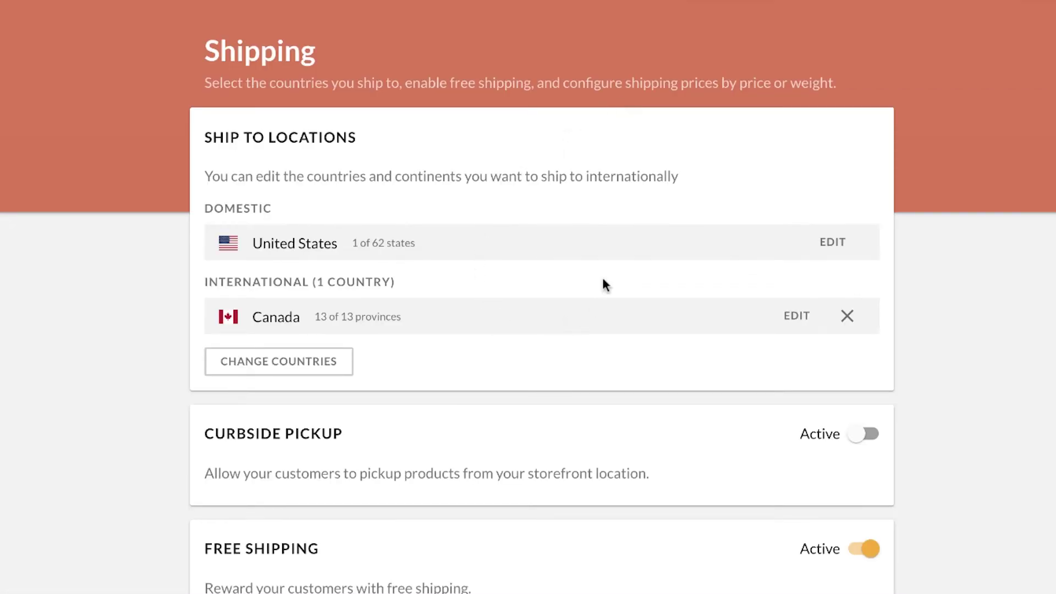
{"action": "scroll", "coordinate": [501, 318], "scroll_direction": "down", "scroll_amount": 6}
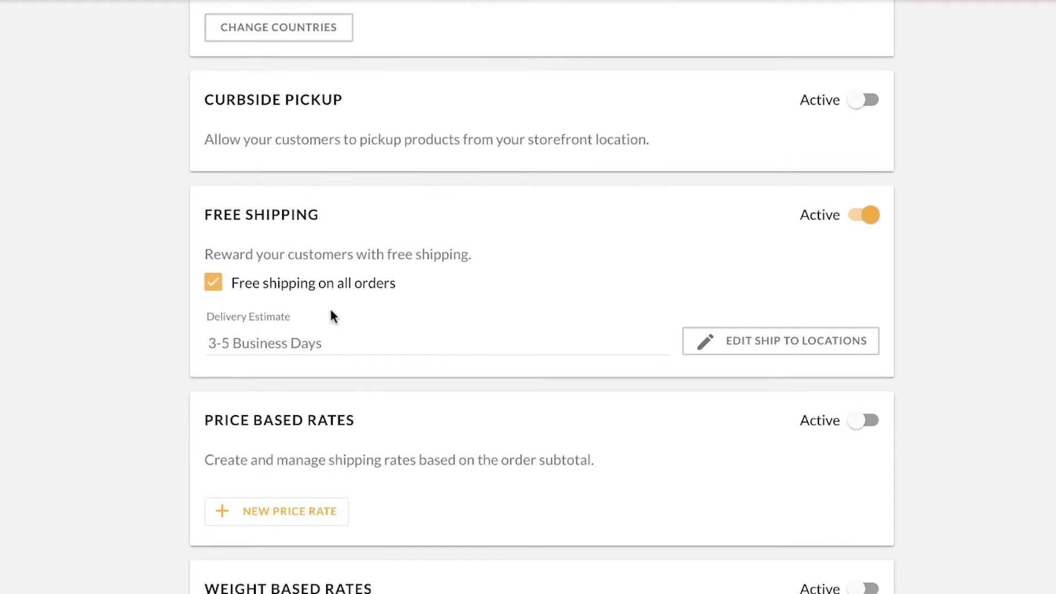
{"action": "left_click", "coordinate": [215, 282]}
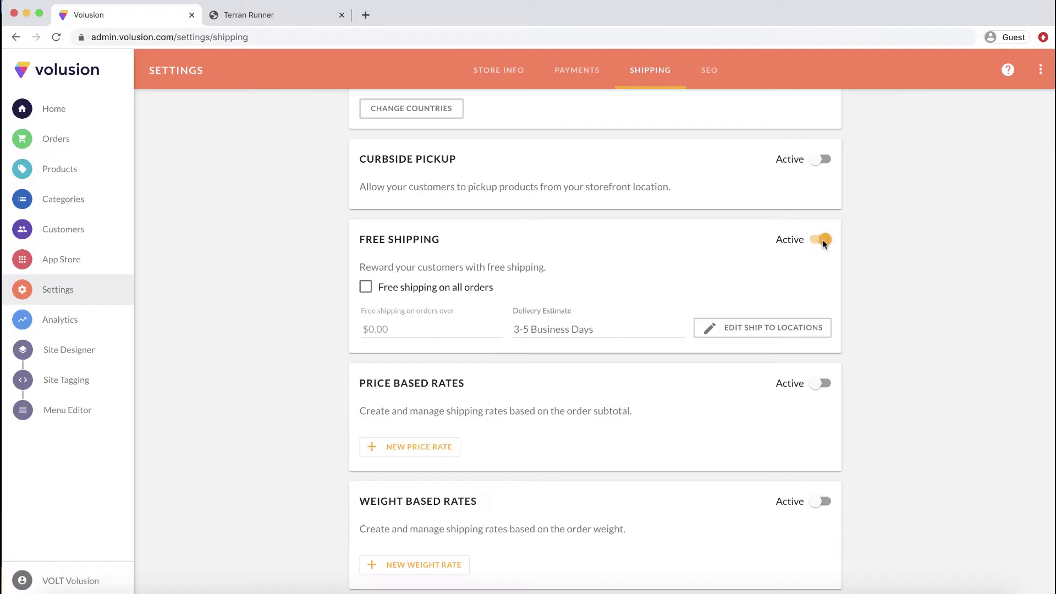
{"action": "left_click", "coordinate": [864, 215]}
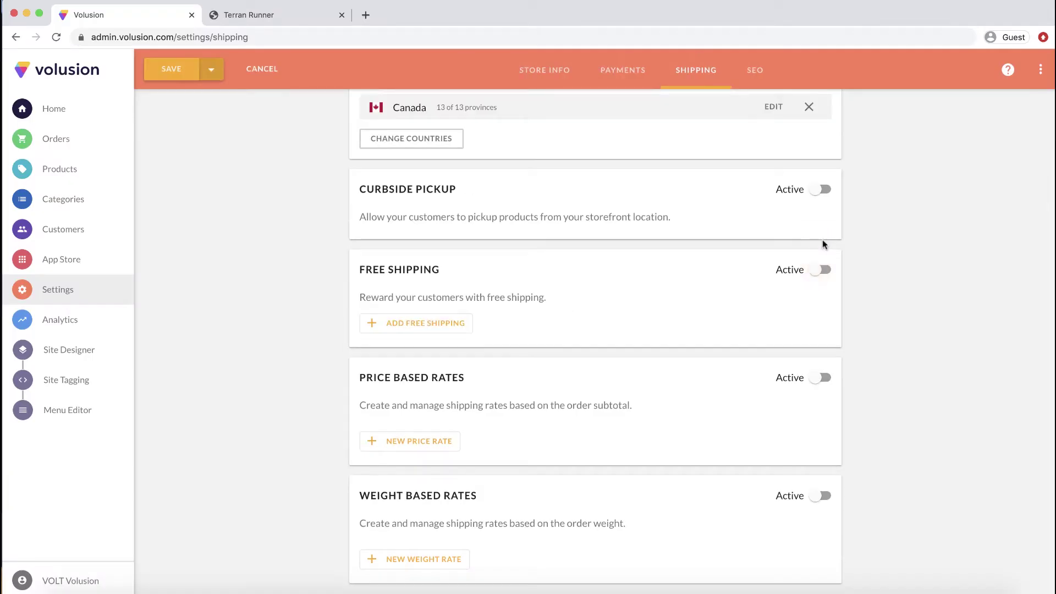
{"action": "left_click", "coordinate": [163, 66]}
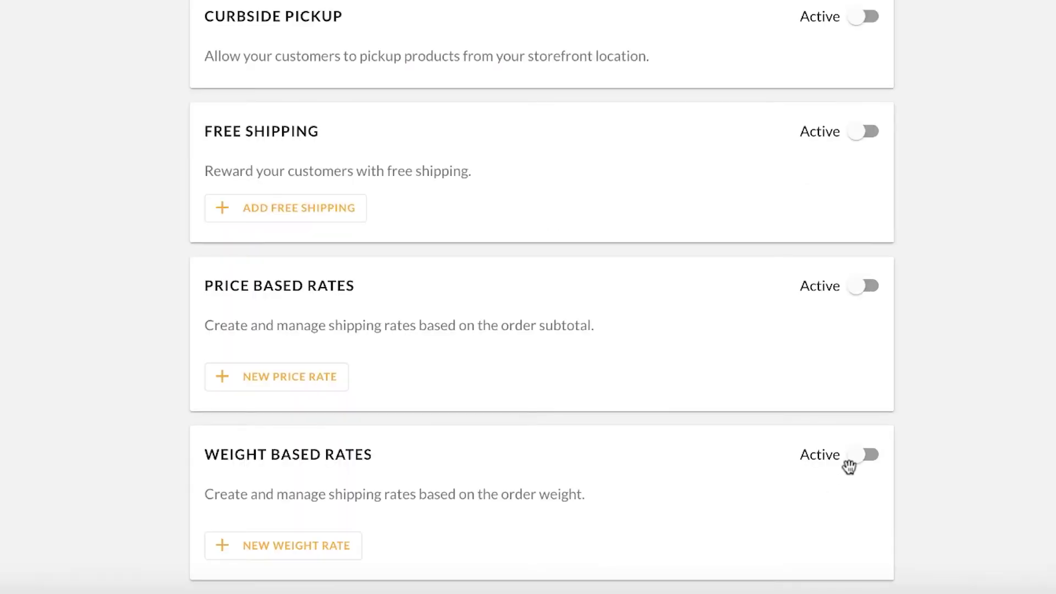
- Activate weight based rates and start a new weight rate for orders from 0 to 2.5 lbs
{"action": "left_click", "coordinate": [856, 457]}
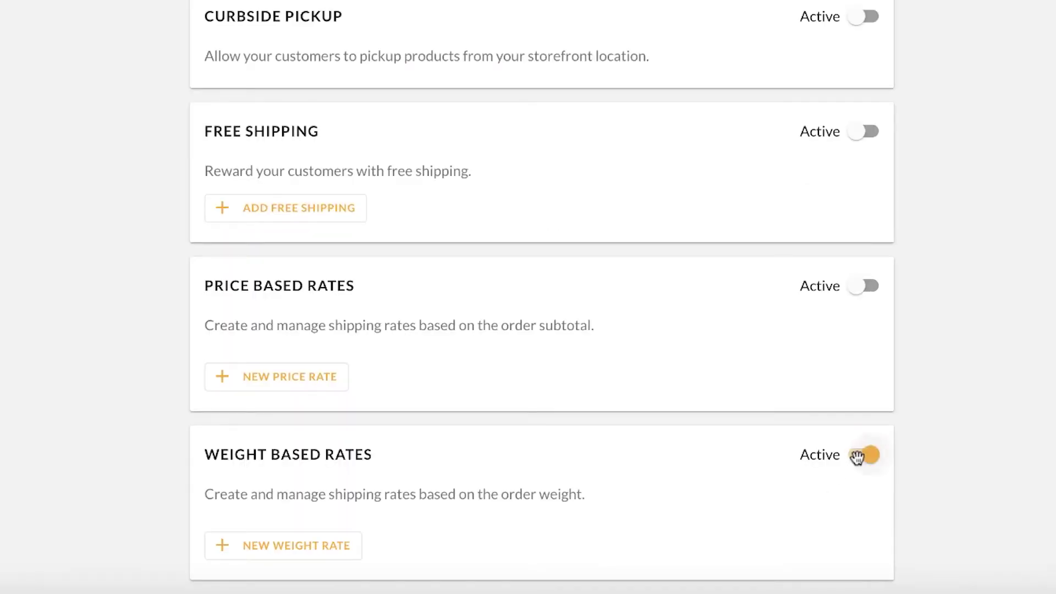
{"action": "left_click", "coordinate": [286, 546]}
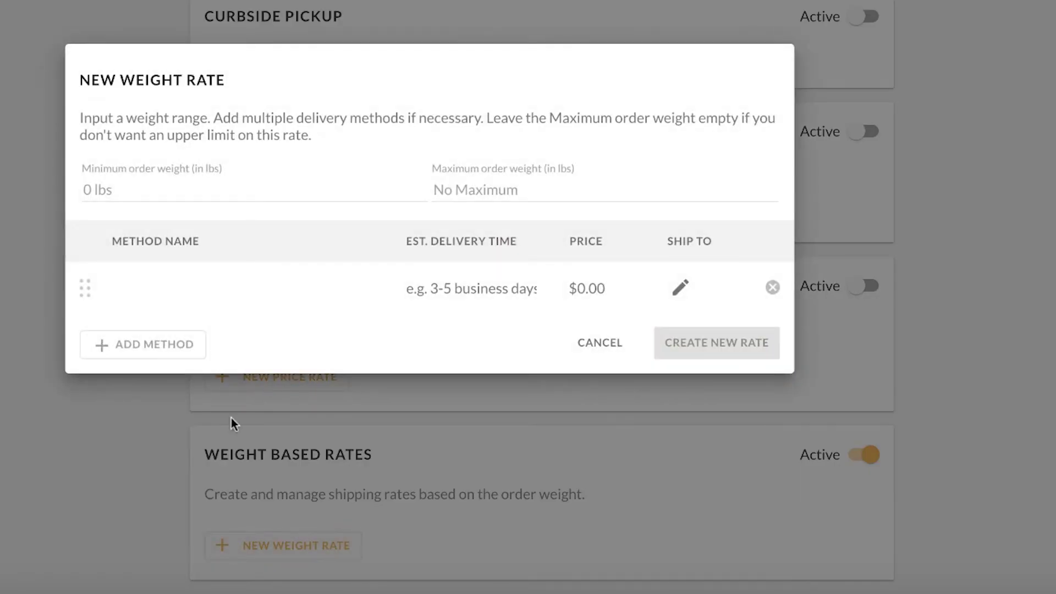
{"action": "left_click", "coordinate": [135, 192]}
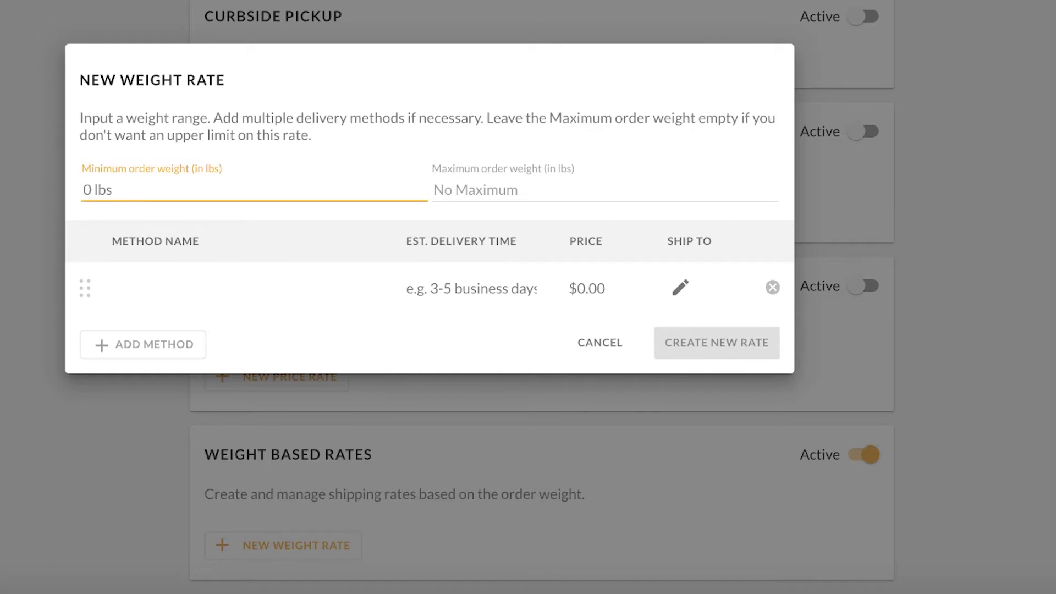
{"action": "type", "text": "0"}
{"action": "key", "text": "Tab"}
{"action": "type", "text": "2.5"}
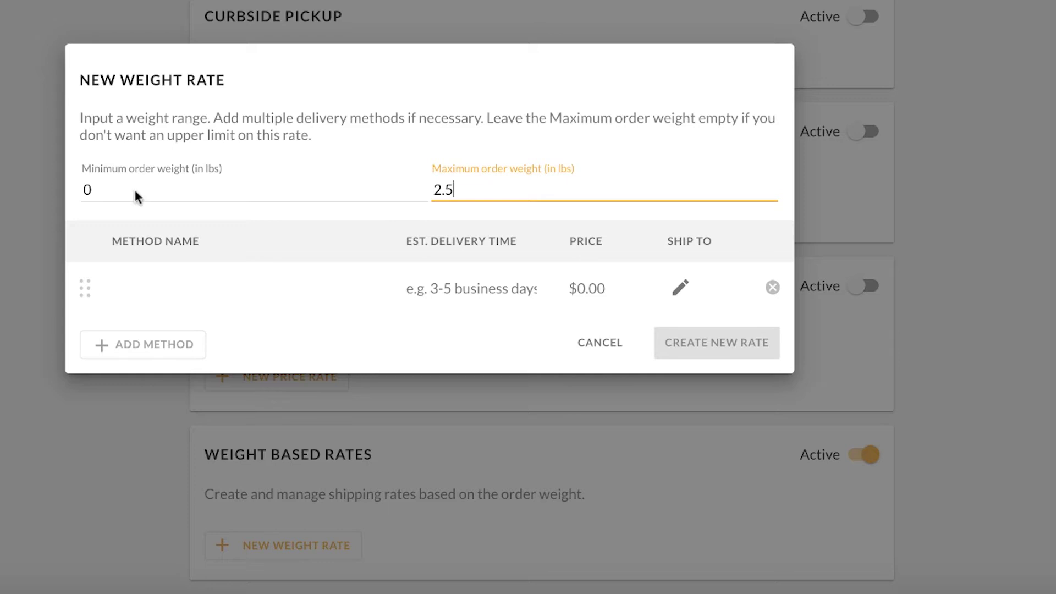
- Define the rate's first method as Standard with a delivery time of 3-5 Business Days and a price of $7
{"action": "left_click", "coordinate": [149, 283]}
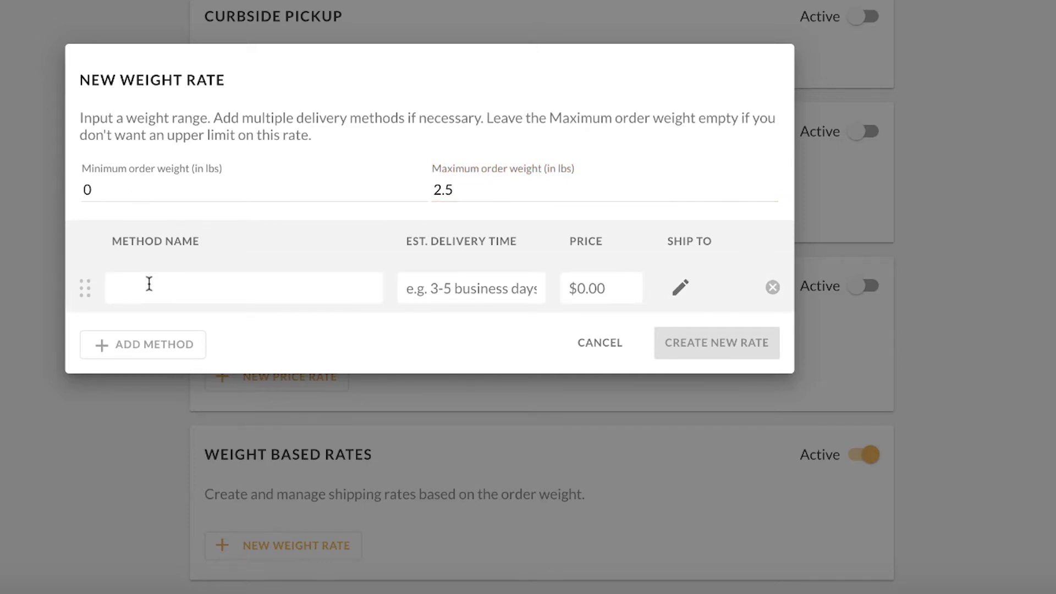
{"action": "type", "text": "Standard"}
{"action": "key", "text": "Tab"}
{"action": "type", "text": "3-5 Business"}
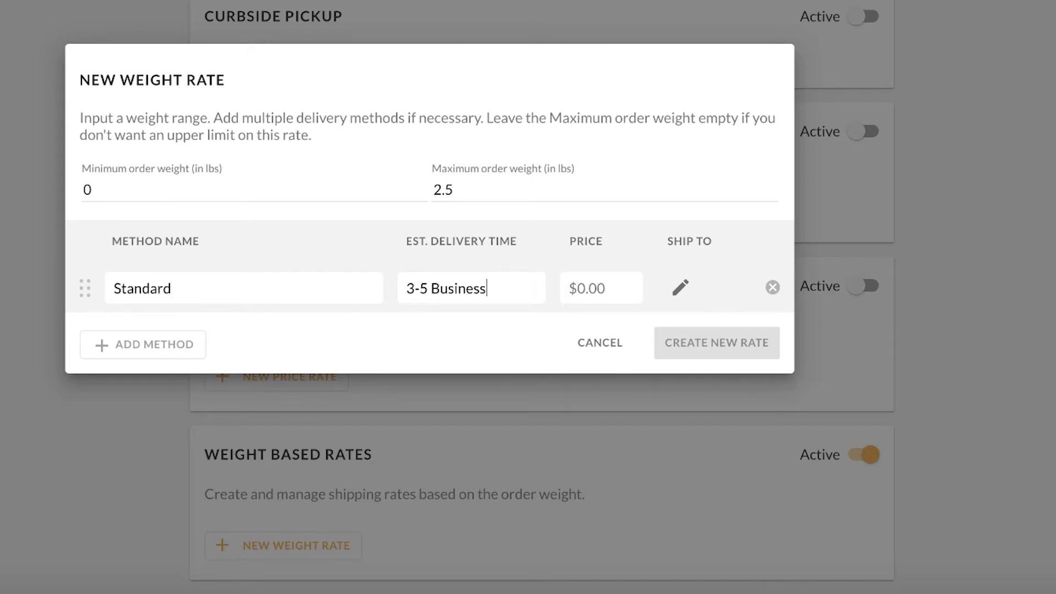
{"action": "type", "text": " Days"}
{"action": "key", "text": "Tab"}
{"action": "type", "text": "7"}
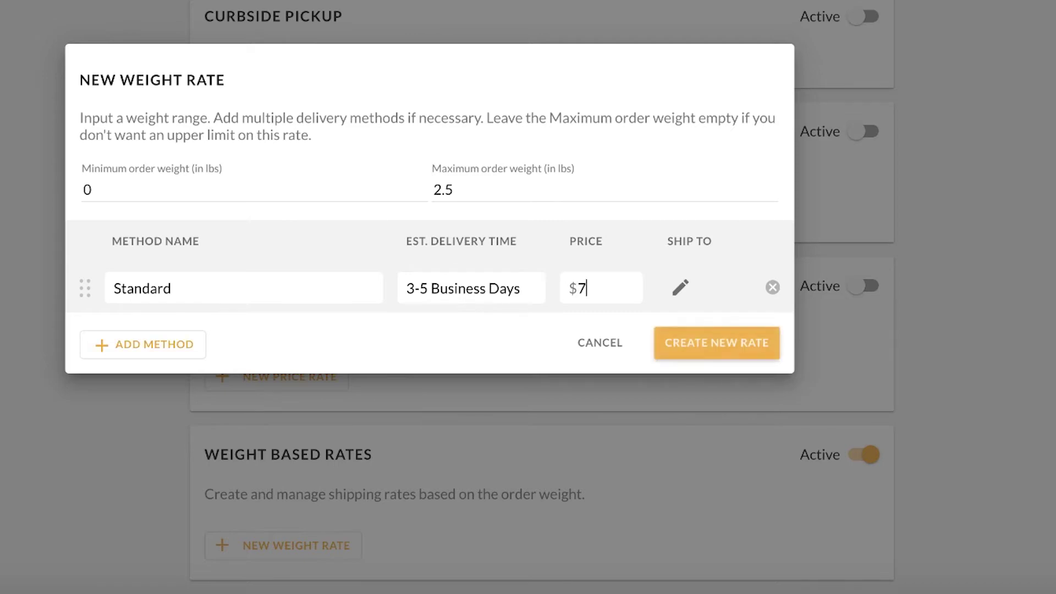
- Exclude Canada from the $7 Standard method's ship-to locations, keeping only the United States
{"action": "left_click", "coordinate": [684, 289]}
{"action": "left_click", "coordinate": [247, 101]}
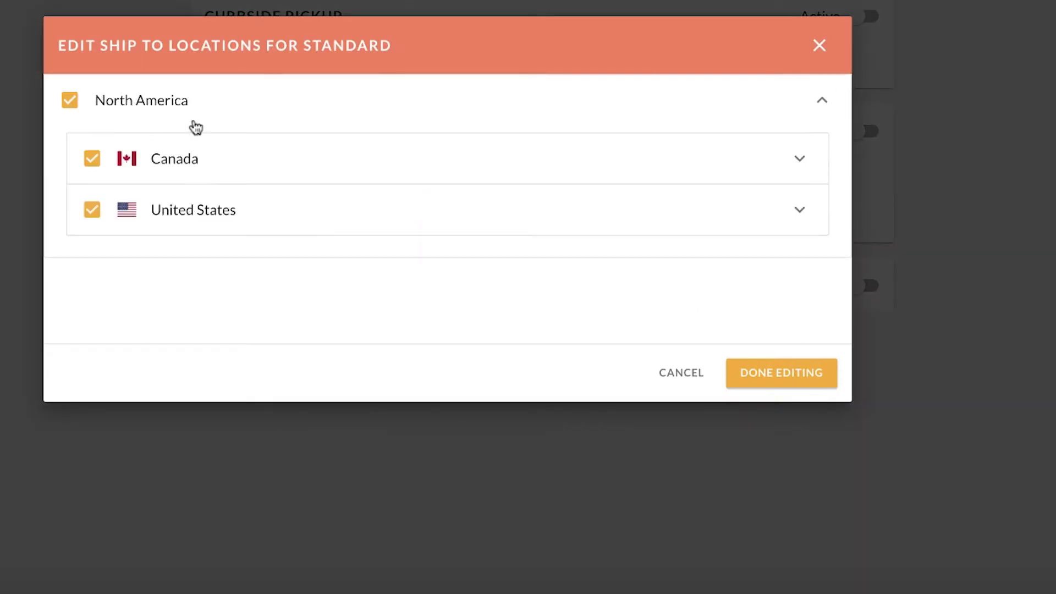
{"action": "left_click", "coordinate": [92, 158]}
{"action": "left_click", "coordinate": [771, 370]}
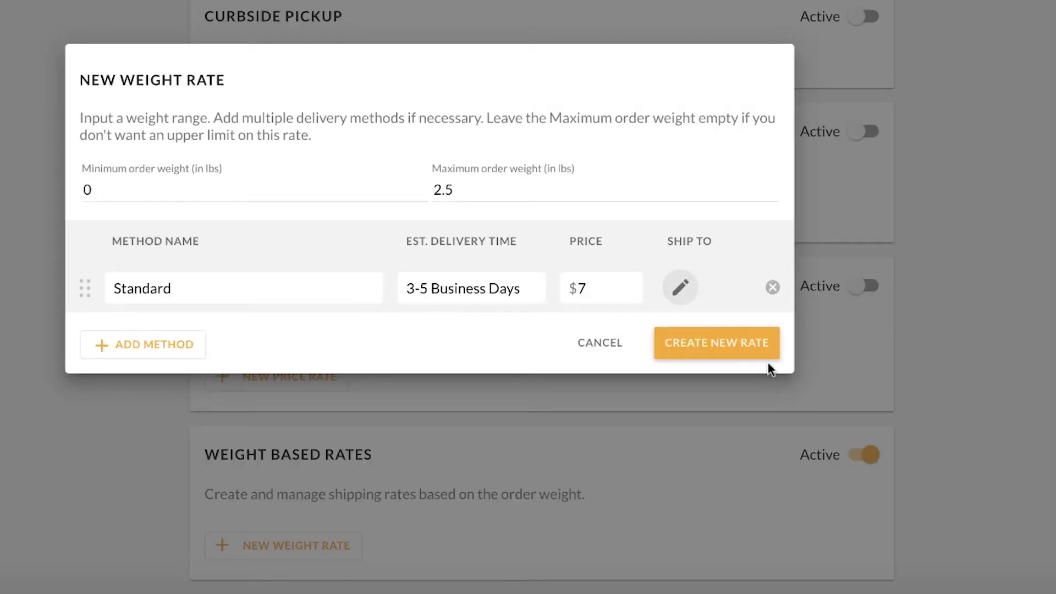
- Add a second method named Standard with a delivery time of 3-5 Business Days and a price of $14
{"action": "left_click", "coordinate": [160, 339]}
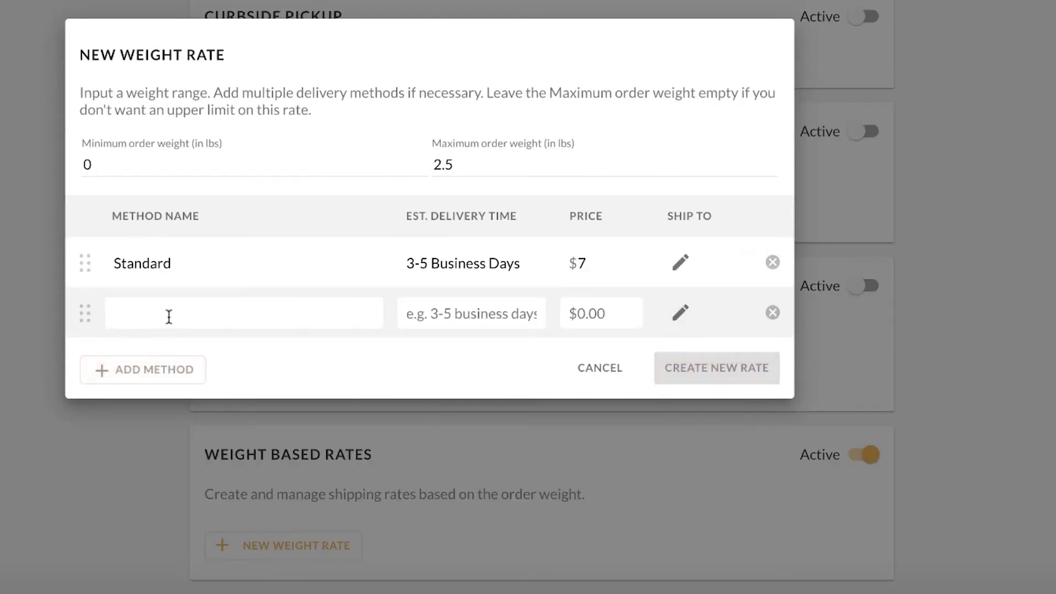
{"action": "type", "text": "Standard"}
{"action": "key", "text": "Tab"}
{"action": "type", "text": "3-5 Bu"}
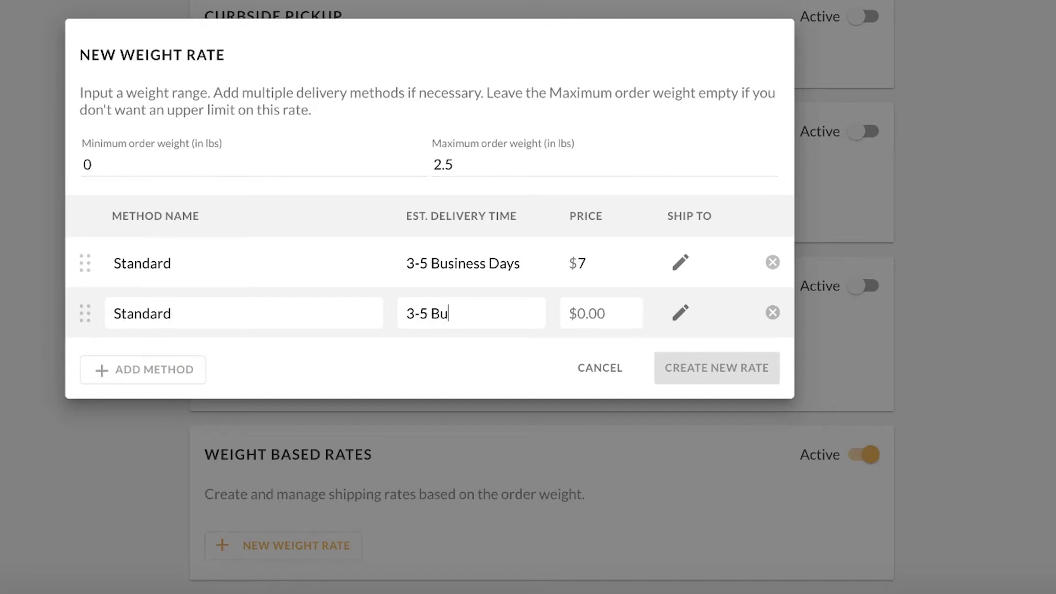
{"action": "type", "text": "siness Days"}
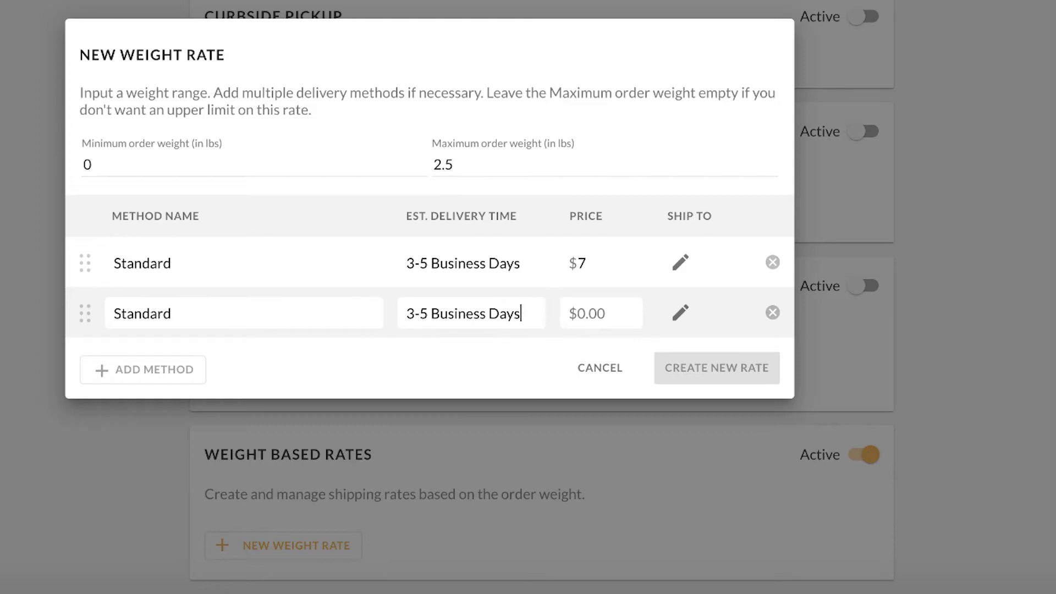
{"action": "type", "text": "14"}
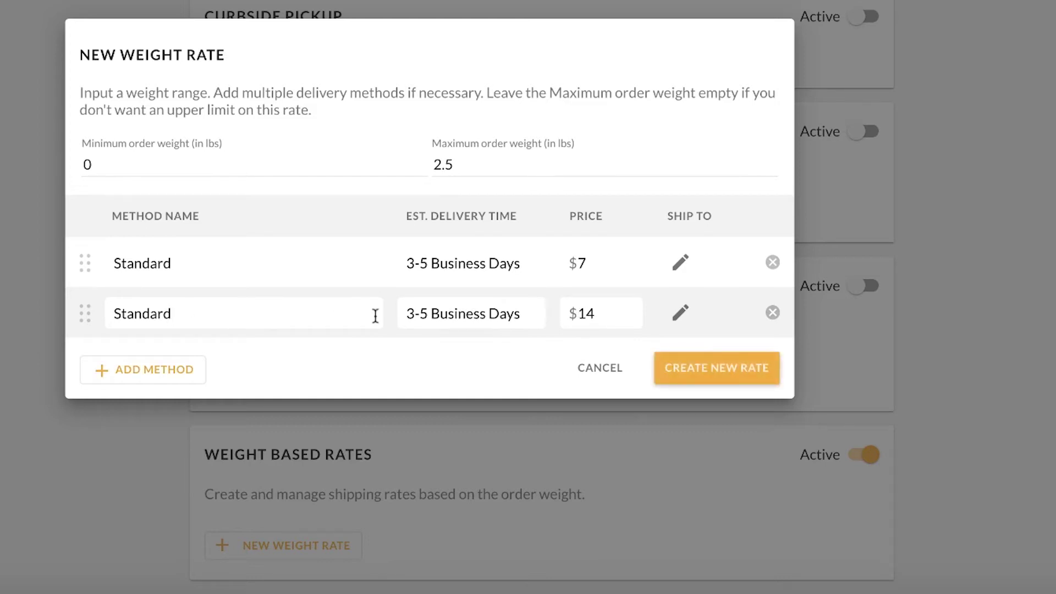
- Exclude the United States from the $14 method's ship-to locations and create the weight rate
{"action": "left_click", "coordinate": [682, 314]}
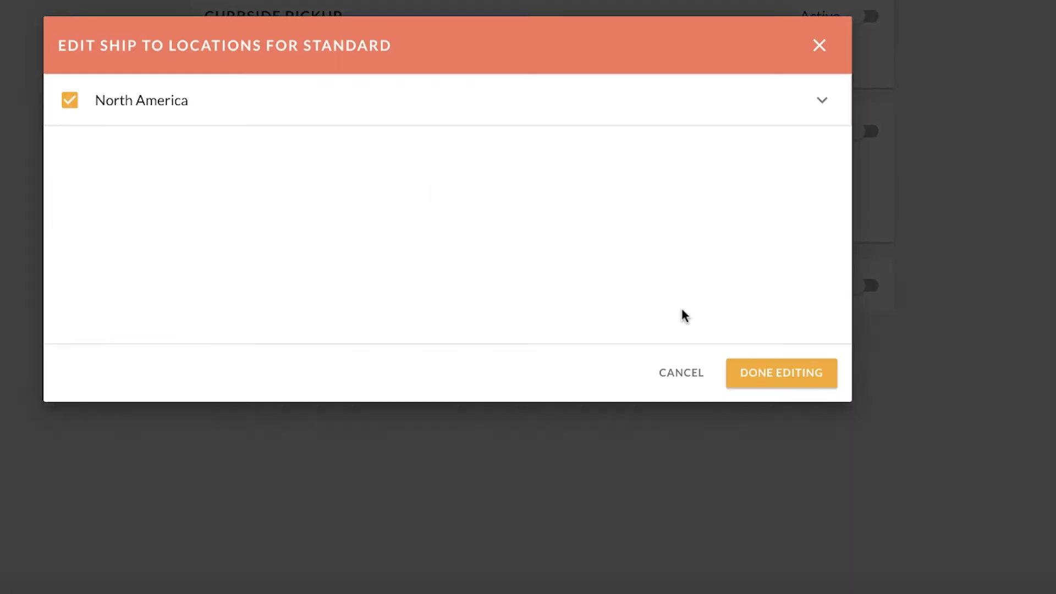
{"action": "left_click", "coordinate": [250, 118]}
{"action": "left_click", "coordinate": [92, 211]}
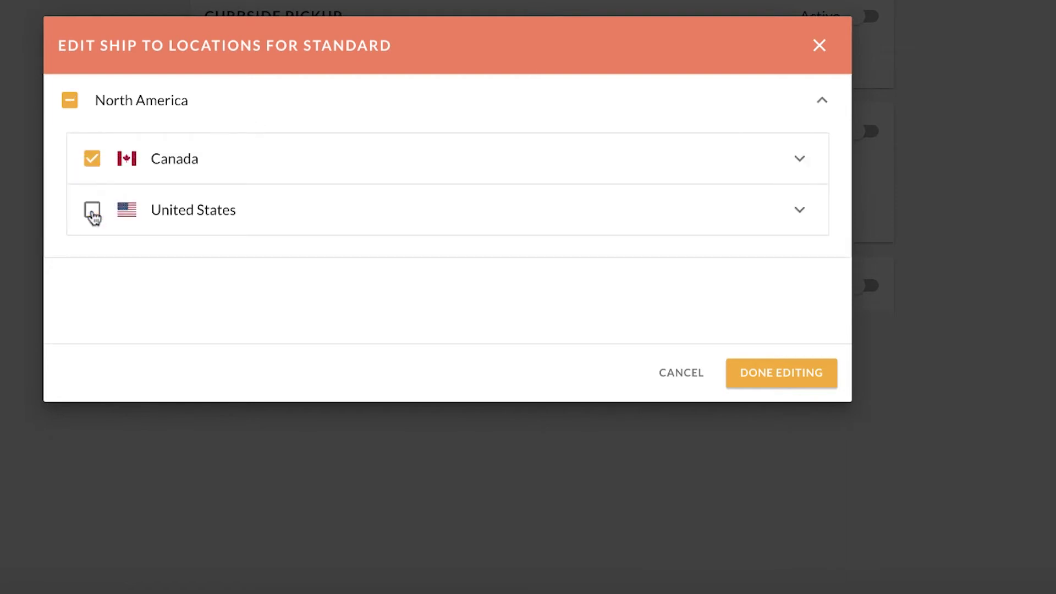
{"action": "left_click", "coordinate": [829, 377]}
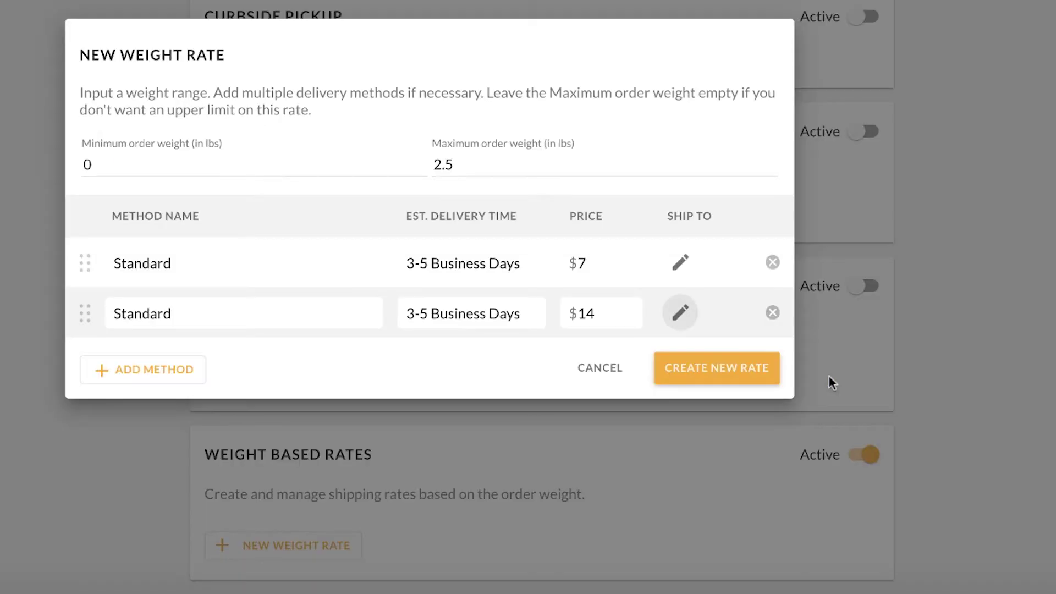
{"action": "left_click", "coordinate": [766, 379]}
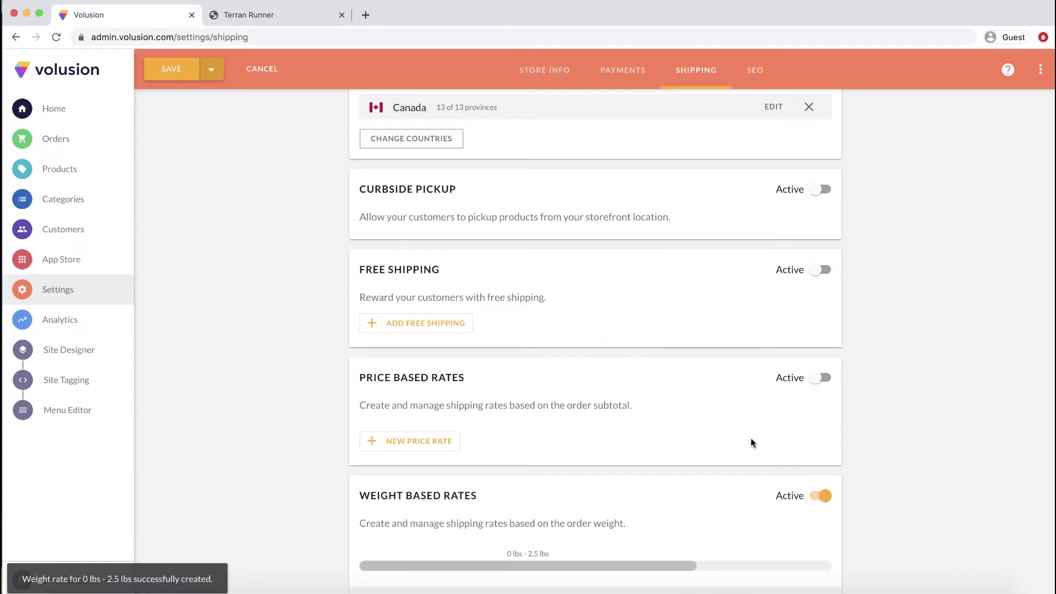
- Start another weight rate with a maximum order weight of 10 lbs and set its first Standard method's price to $10
{"action": "scroll", "coordinate": [753, 442], "scroll_direction": "down", "scroll_amount": 4}
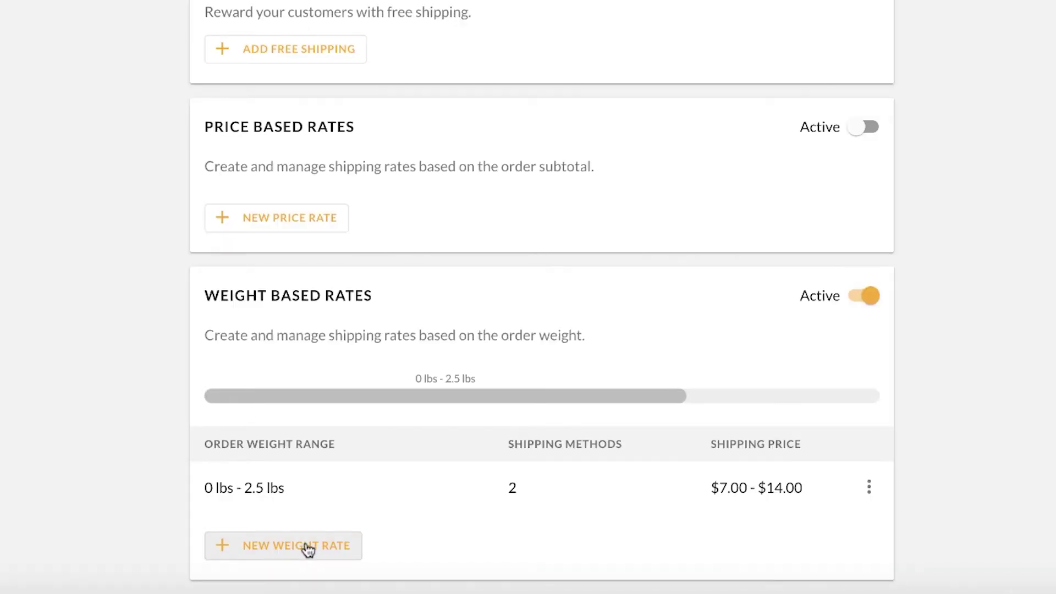
{"action": "left_click", "coordinate": [307, 548]}
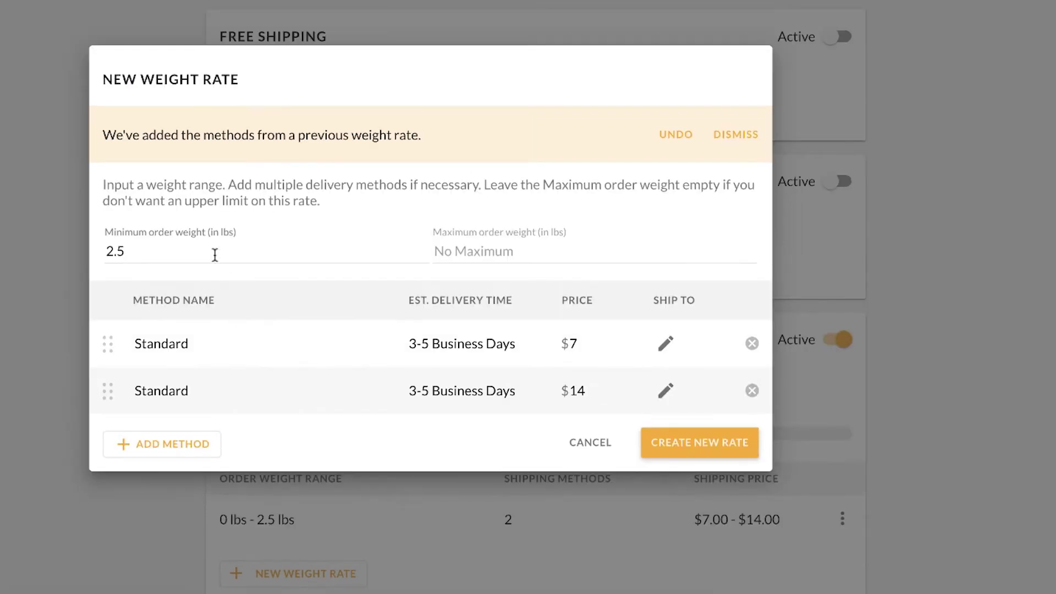
{"action": "left_click", "coordinate": [496, 242]}
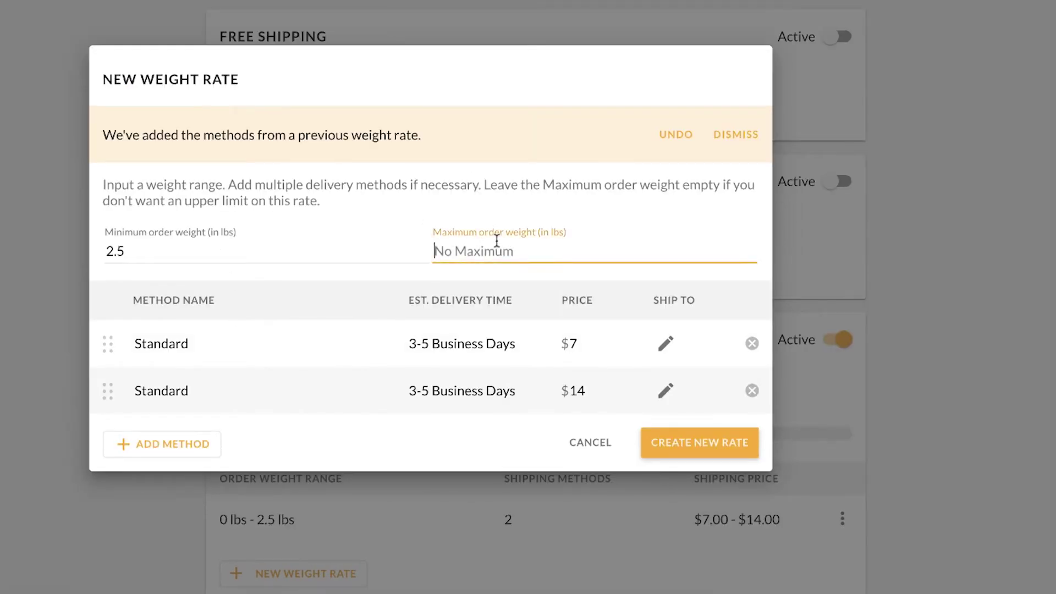
{"action": "type", "text": "10"}
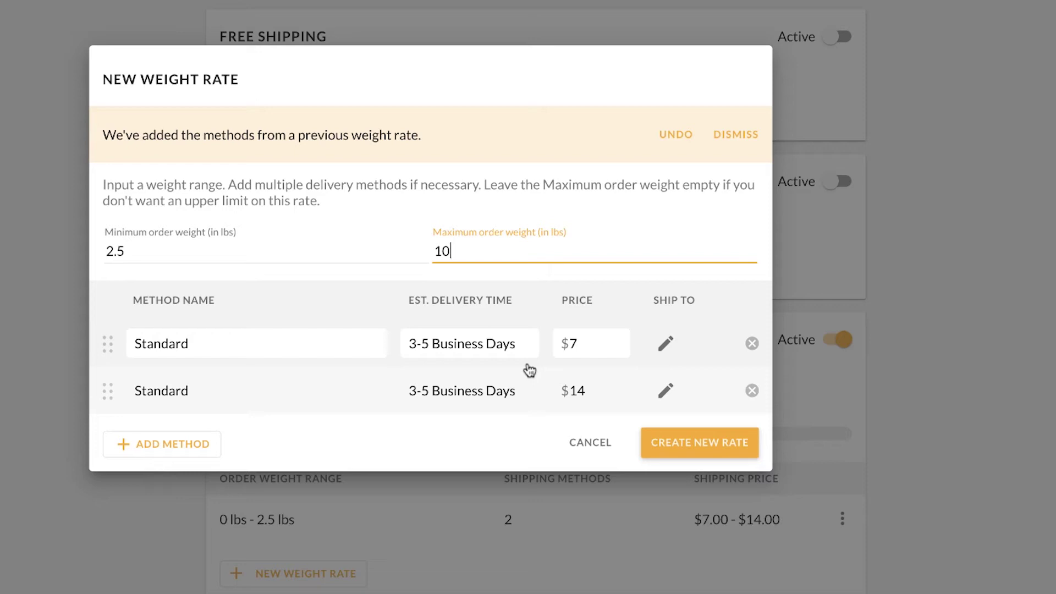
{"action": "left_click", "coordinate": [612, 348]}
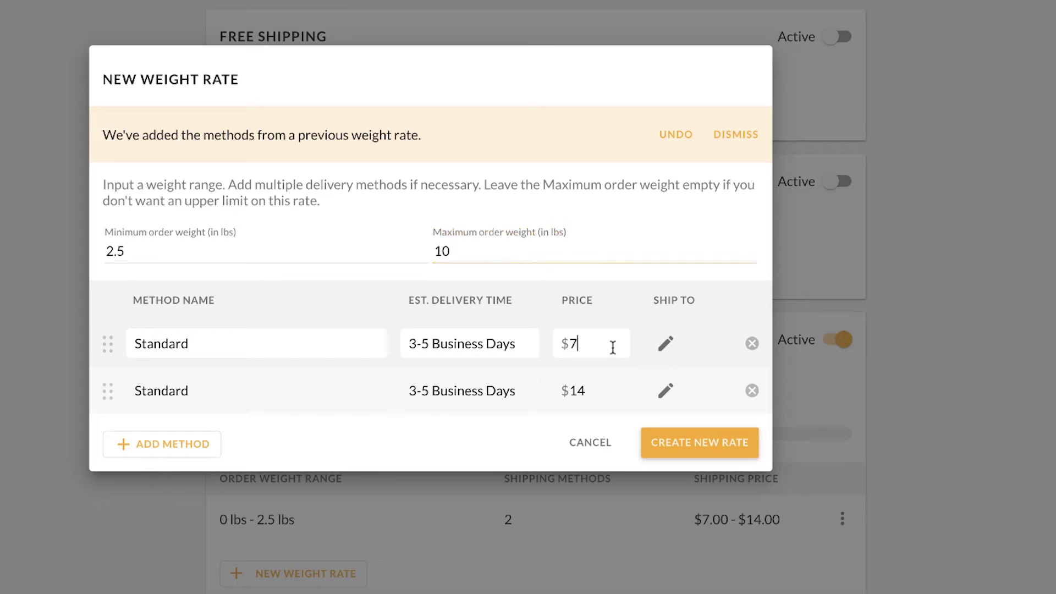
{"action": "key", "text": "BackSpace"}
{"action": "type", "text": "10"}
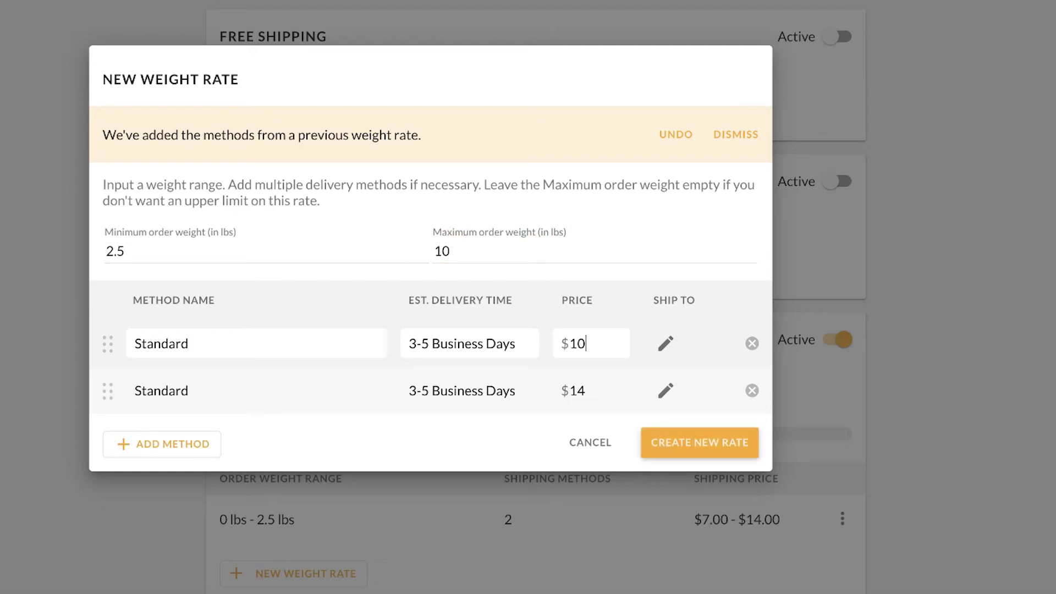
- Check which North American countries the $10 Standard method ships to
{"action": "left_click", "coordinate": [660, 346]}
{"action": "left_click", "coordinate": [245, 171]}
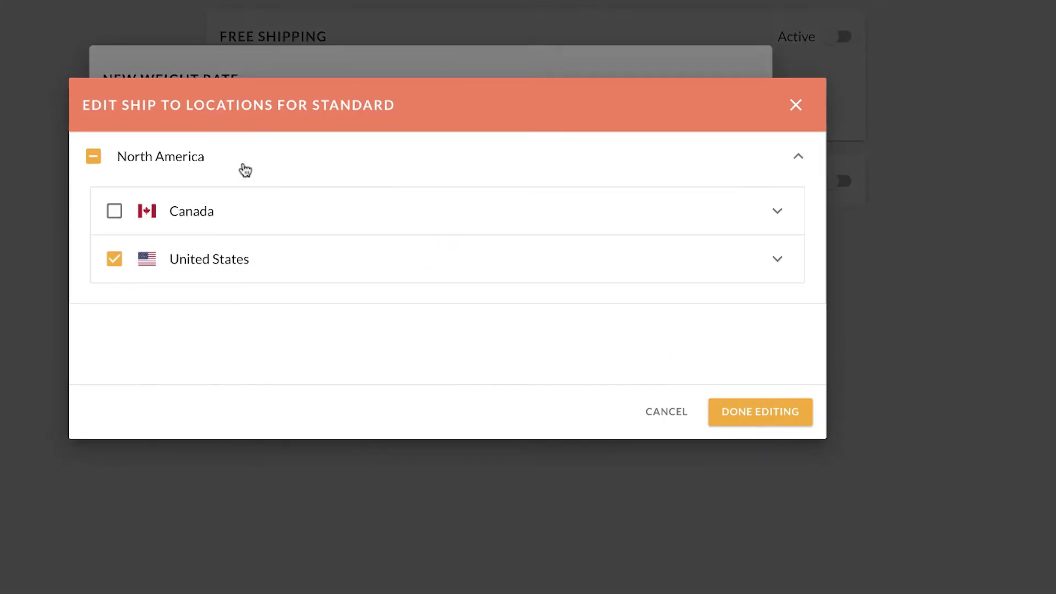
{"action": "left_click", "coordinate": [778, 408]}
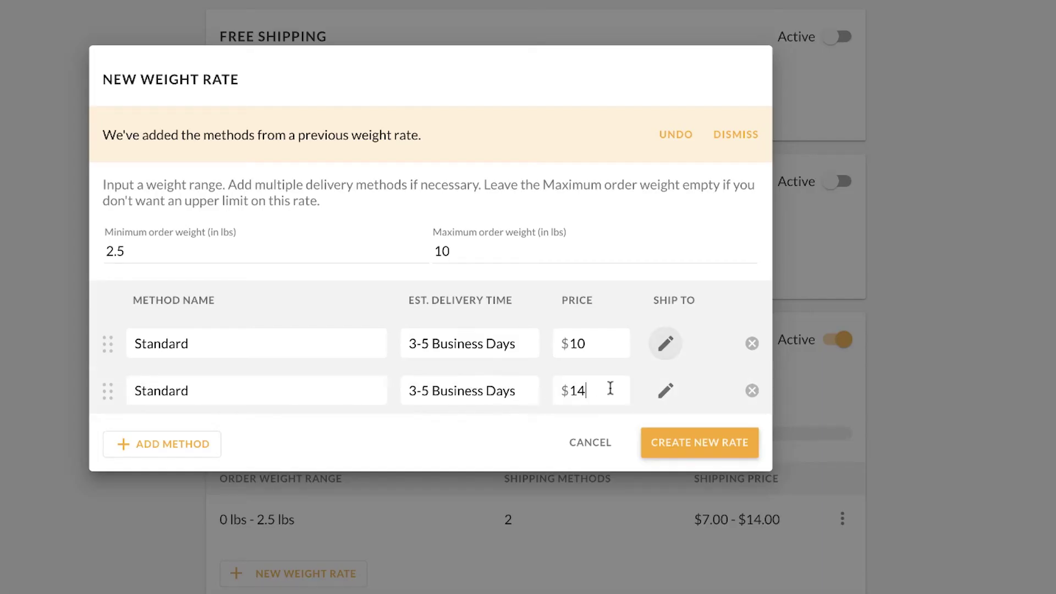
- Set the second Standard method's price to $17 and check which North American countries it ships to
{"action": "key", "text": "BackSpace"}
{"action": "key", "text": "BackSpace"}
{"action": "type", "text": "17"}
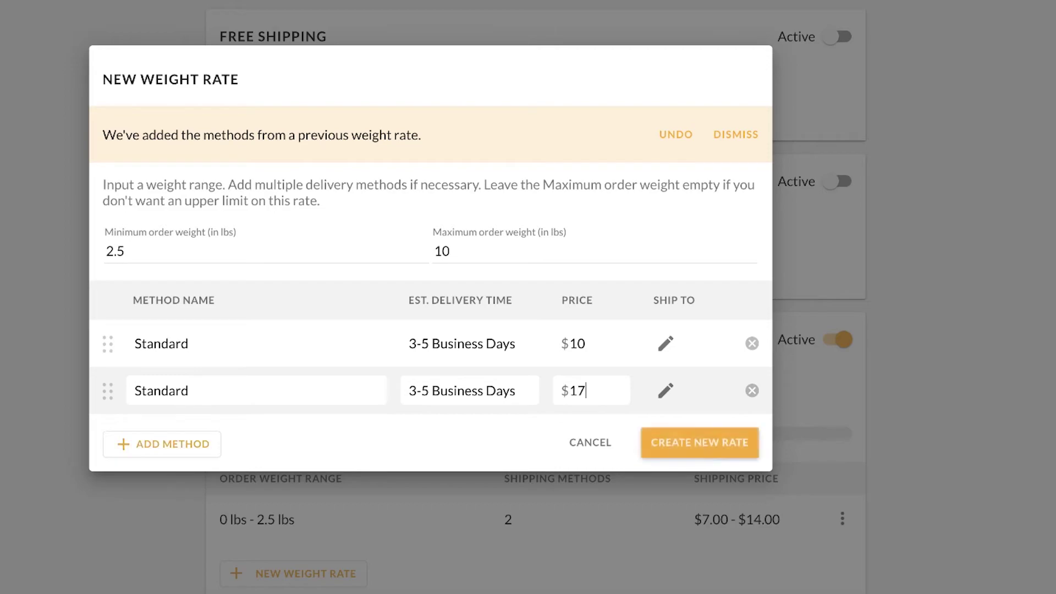
{"action": "left_click", "coordinate": [663, 391]}
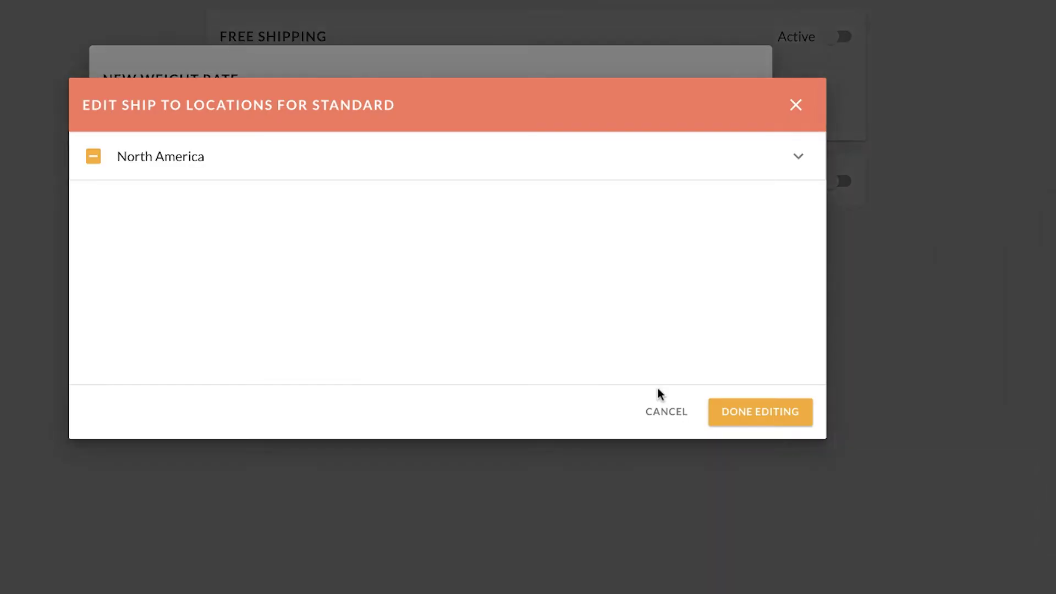
{"action": "left_click", "coordinate": [432, 167]}
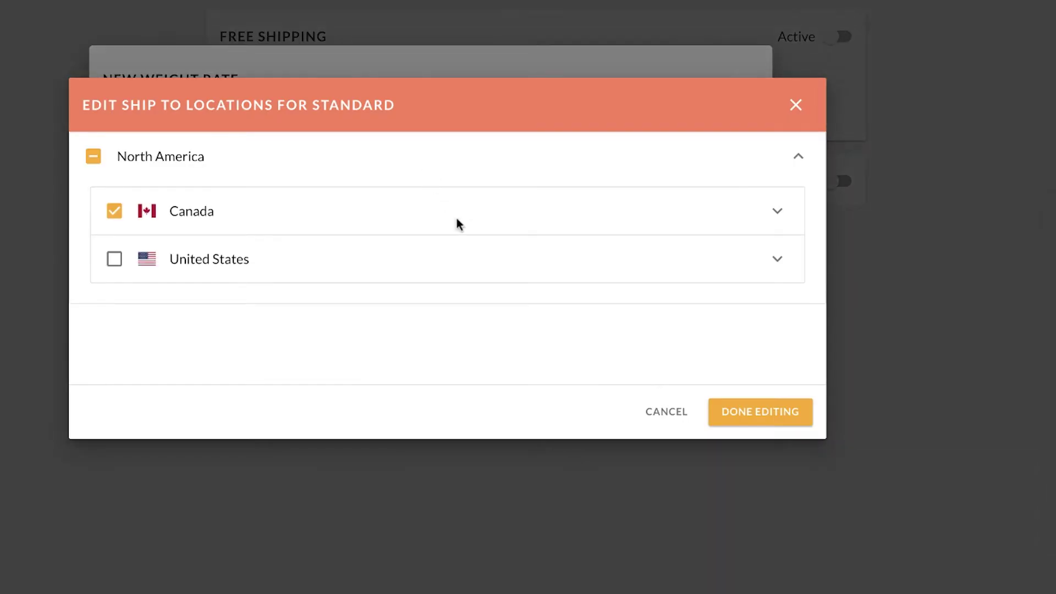
{"action": "left_click", "coordinate": [748, 418]}
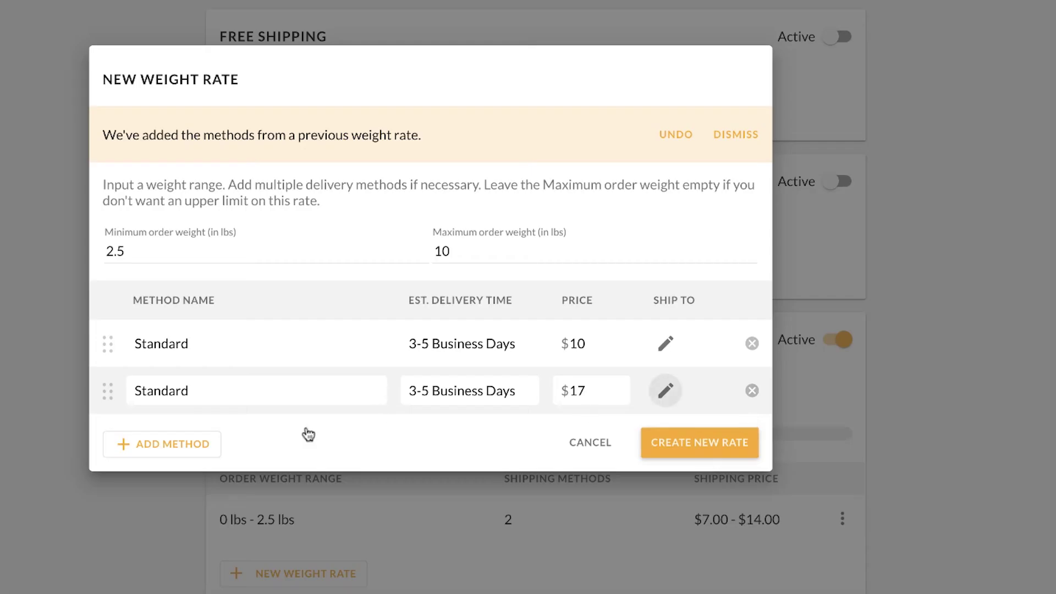
- Add a third method named Overnight with a delivery time of Next Day and a price of $25
{"action": "left_click", "coordinate": [183, 443]}
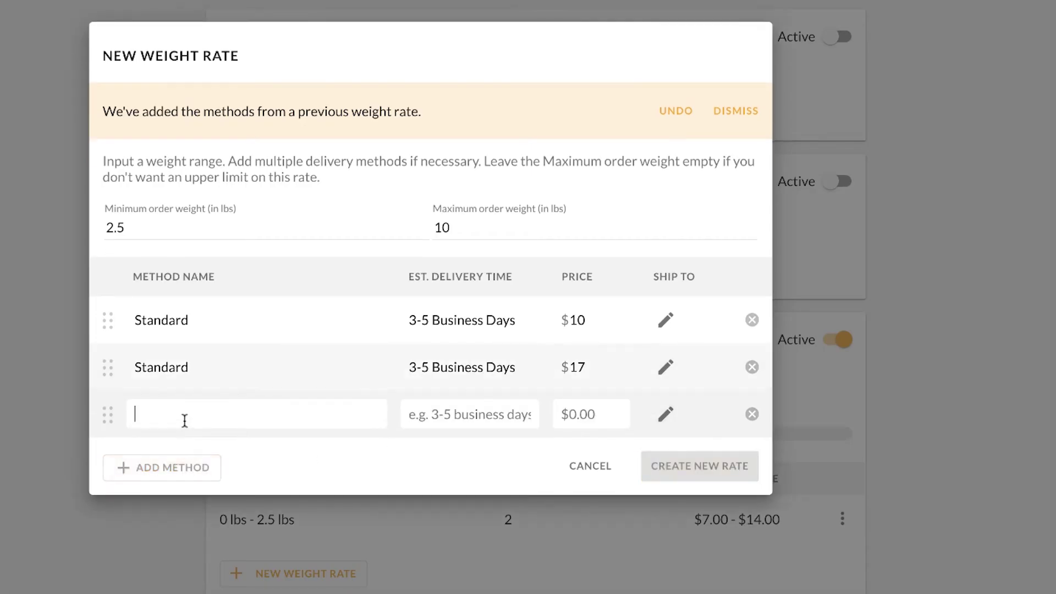
{"action": "type", "text": "Overnight"}
{"action": "type", "text": "Next Day"}
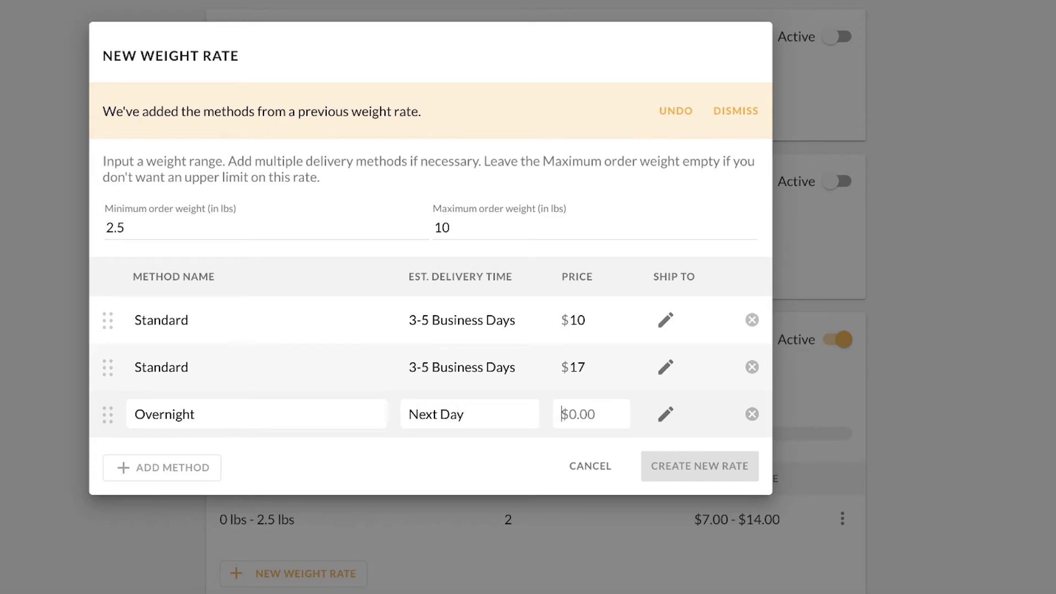
{"action": "key", "text": "Tab"}
{"action": "type", "text": "25"}
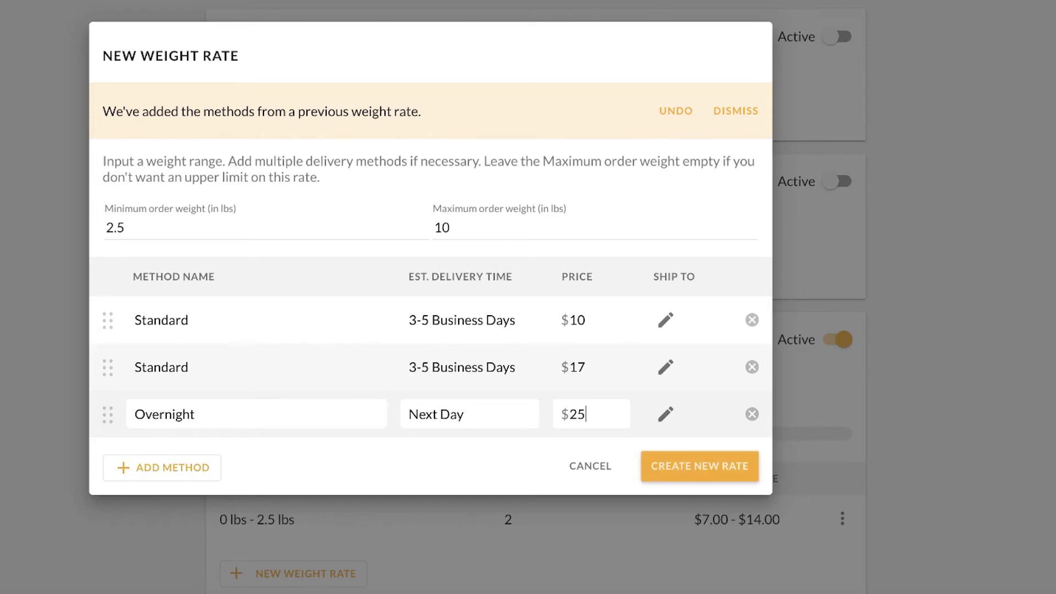
- Exclude Canada from the Overnight method's ship-to locations
{"action": "left_click", "coordinate": [666, 418]}
{"action": "left_click", "coordinate": [370, 168]}
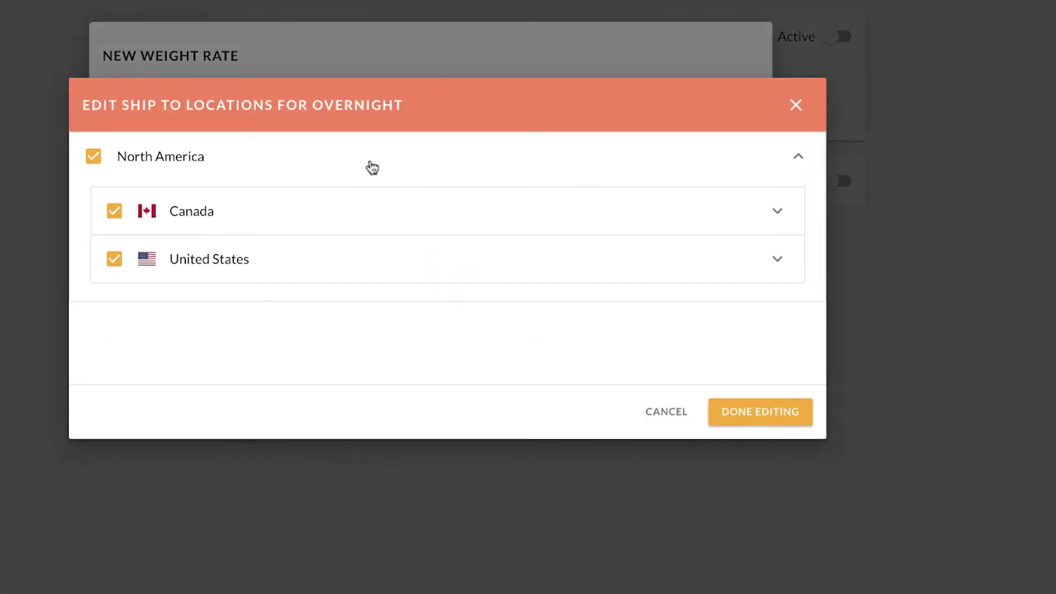
{"action": "left_click", "coordinate": [114, 212]}
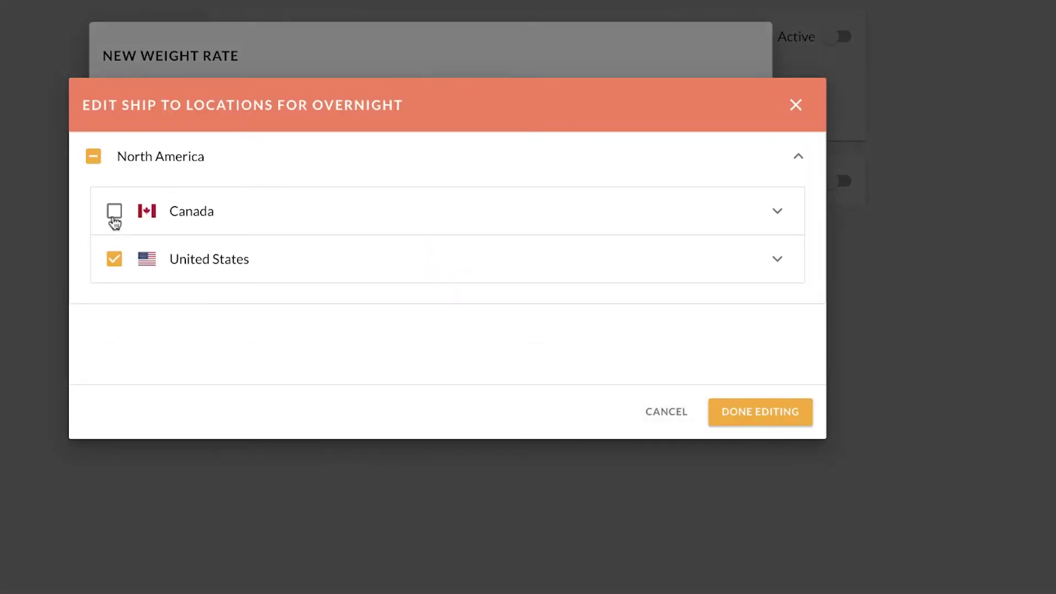
{"action": "left_click", "coordinate": [771, 408]}
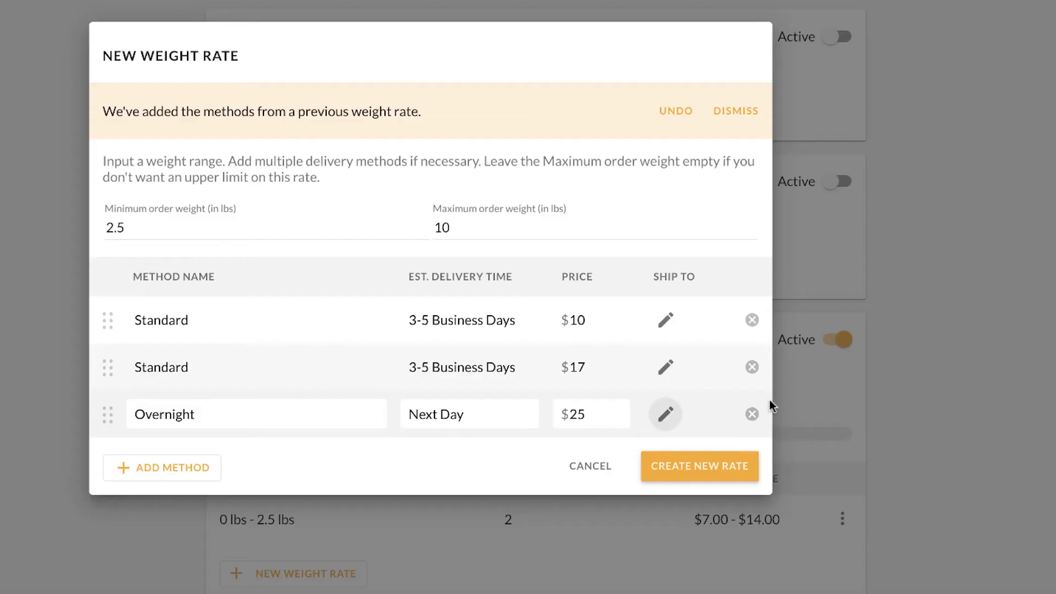
- Create the new weight rate and save the shipping settings
{"action": "left_click", "coordinate": [733, 467]}
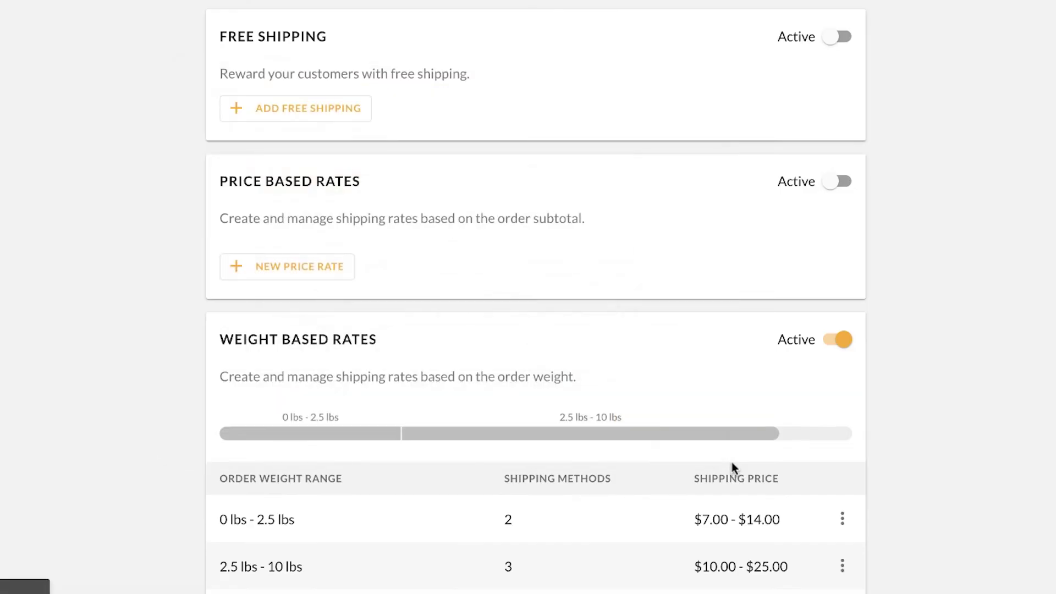
{"action": "scroll", "coordinate": [732, 465], "scroll_direction": "down", "scroll_amount": 2}
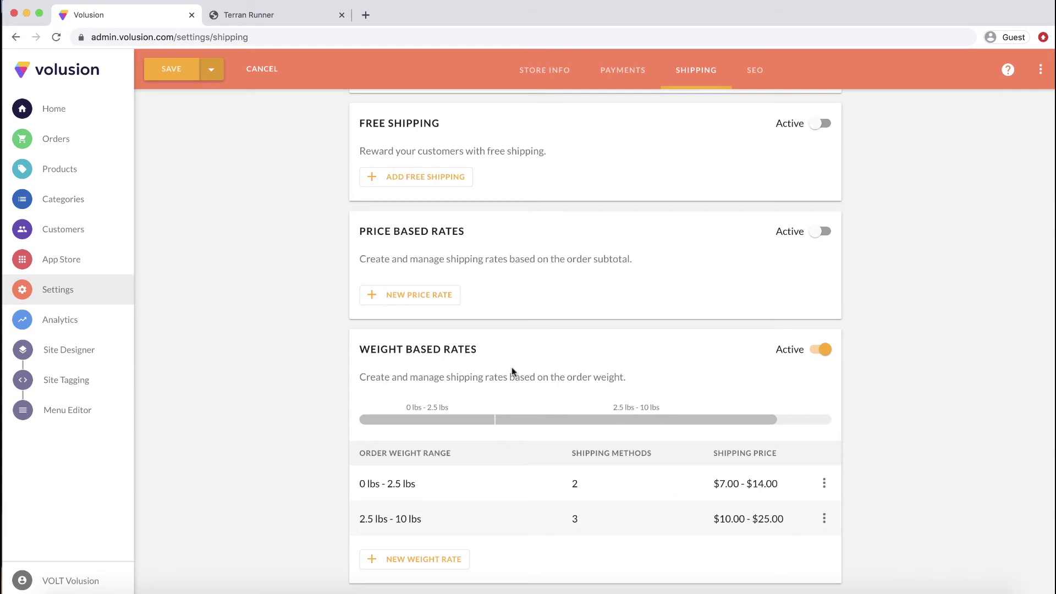
{"action": "left_click", "coordinate": [178, 73]}
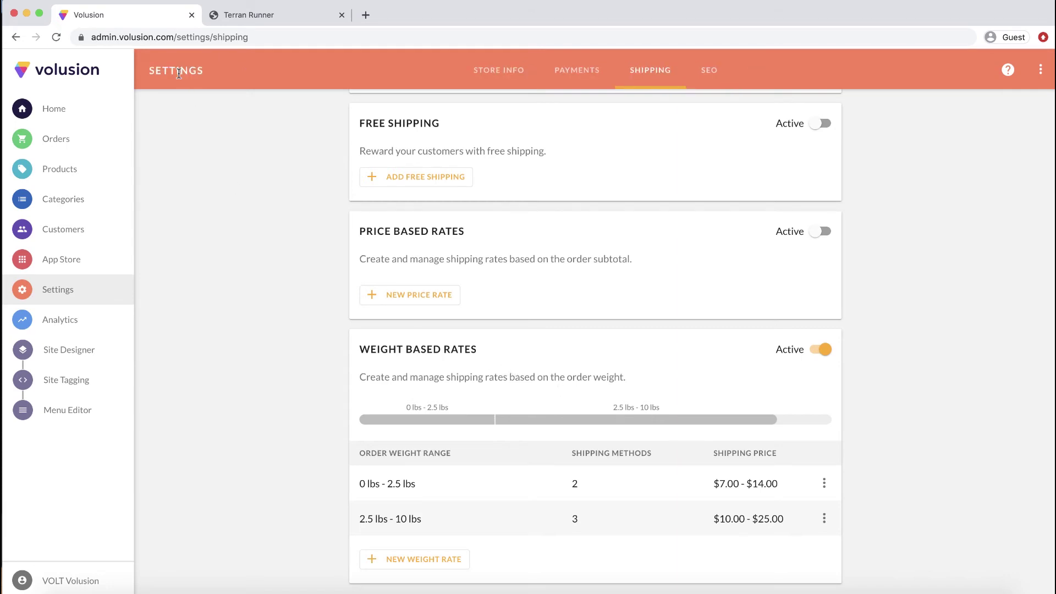
- Switch to the storefront's Terran Runner page, add one pair to the cart and proceed to checkout
{"action": "left_click", "coordinate": [256, 16]}
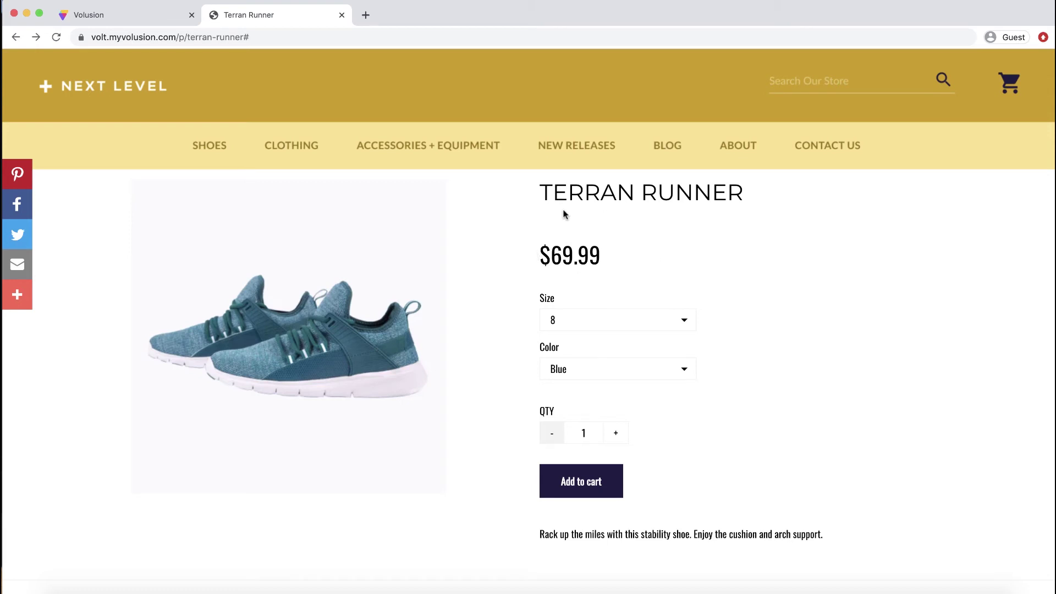
{"action": "left_click", "coordinate": [599, 483]}
{"action": "left_click", "coordinate": [926, 512]}
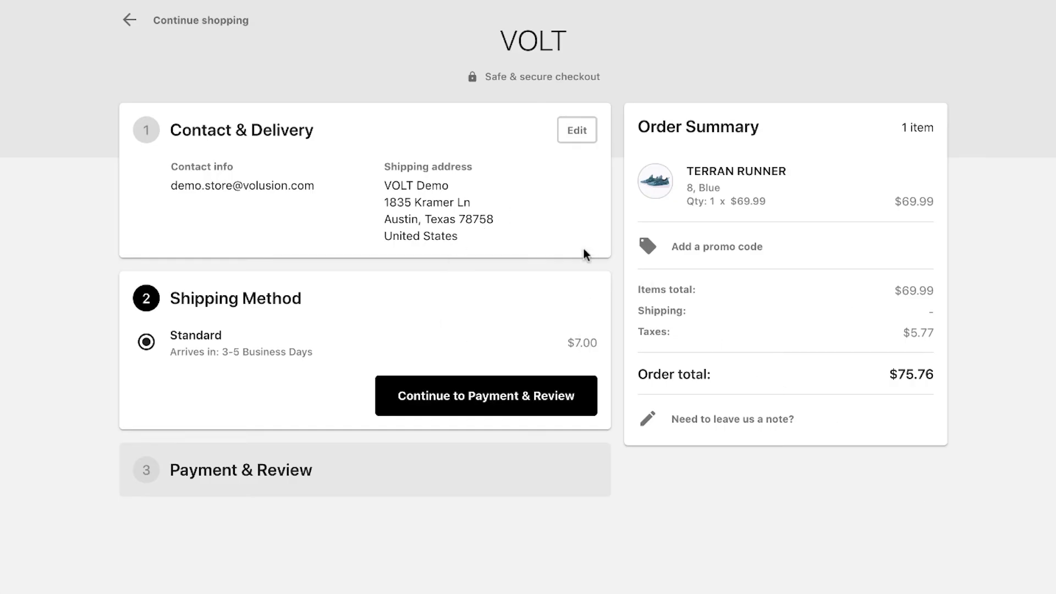
- Open the checkout's contact and delivery details for editing and change the shipping country to Canada
{"action": "left_click", "coordinate": [572, 131]}
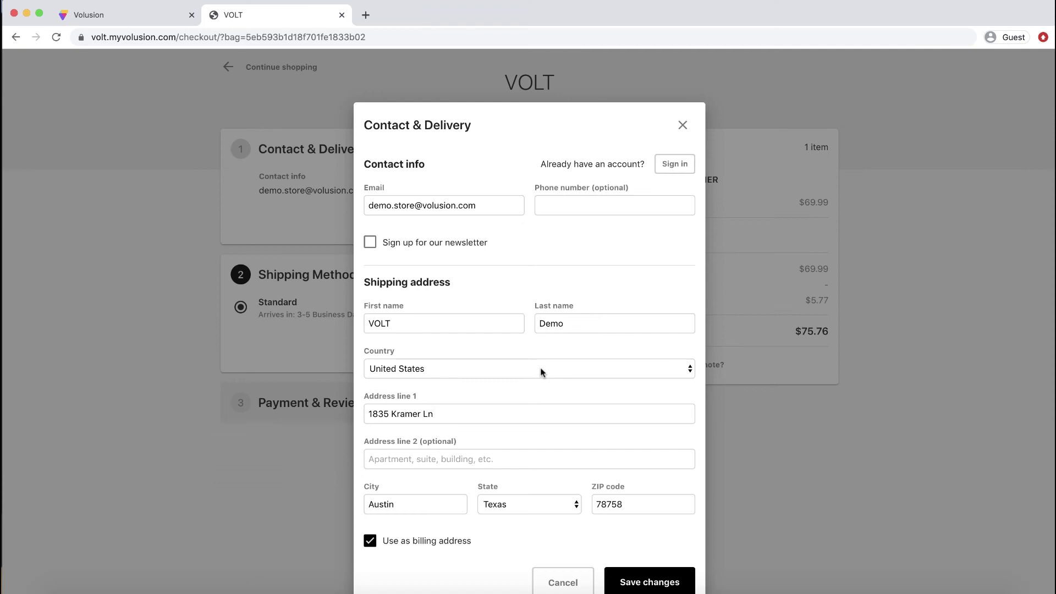
{"action": "left_click", "coordinate": [548, 422]}
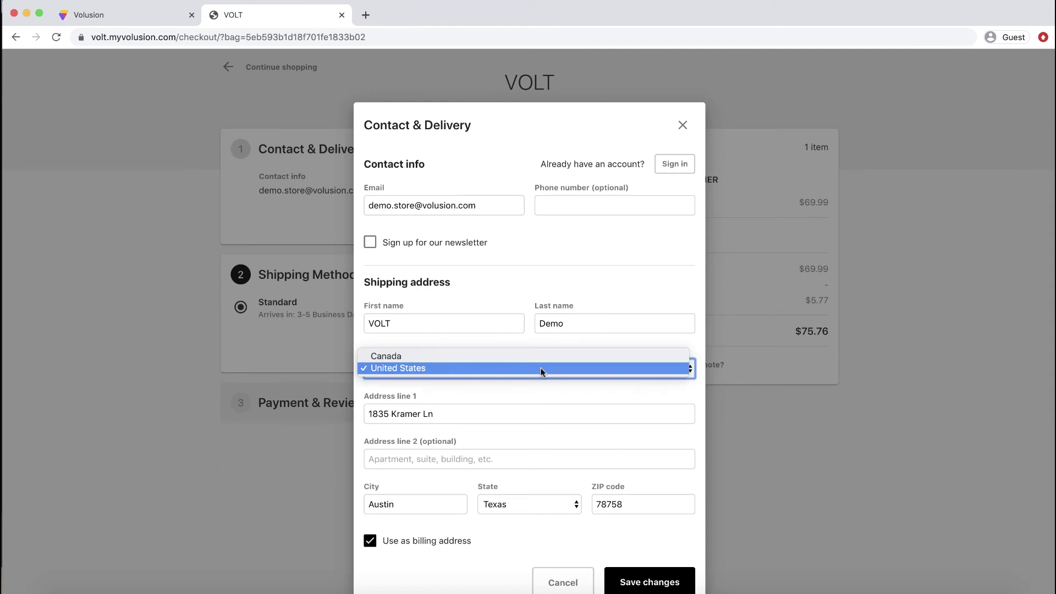
{"action": "left_click", "coordinate": [529, 357]}
- Replace the street address with a suggested Canadian address in Toronto and save the delivery details
{"action": "left_click", "coordinate": [493, 415]}
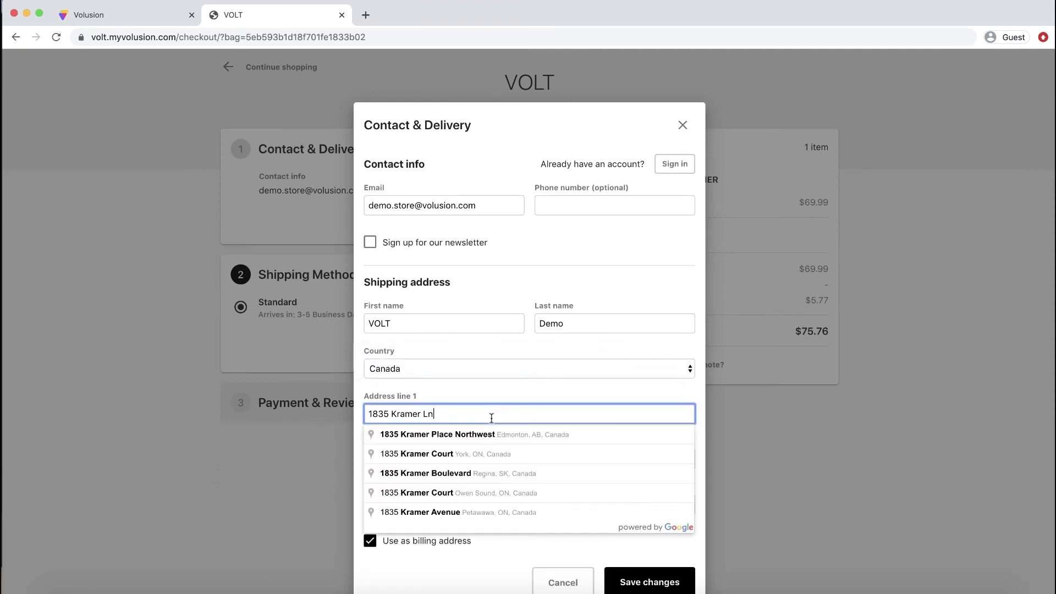
{"action": "key", "text": "BackSpace"}
{"action": "key", "text": "BackSpace"}
{"action": "key", "text": "BackSpace"}
{"action": "key", "text": "BackSpace"}
{"action": "key", "text": "BackSpace"}
{"action": "key", "text": "BackSpace"}
{"action": "key", "text": "BackSpace"}
{"action": "key", "text": "BackSpace"}
{"action": "key", "text": "BackSpace"}
{"action": "key", "text": "BackSpace"}
{"action": "key", "text": "BackSpace"}
{"action": "key", "text": "BackSpace"}
{"action": "key", "text": "BackSpace"}
{"action": "key", "text": "BackSpace"}
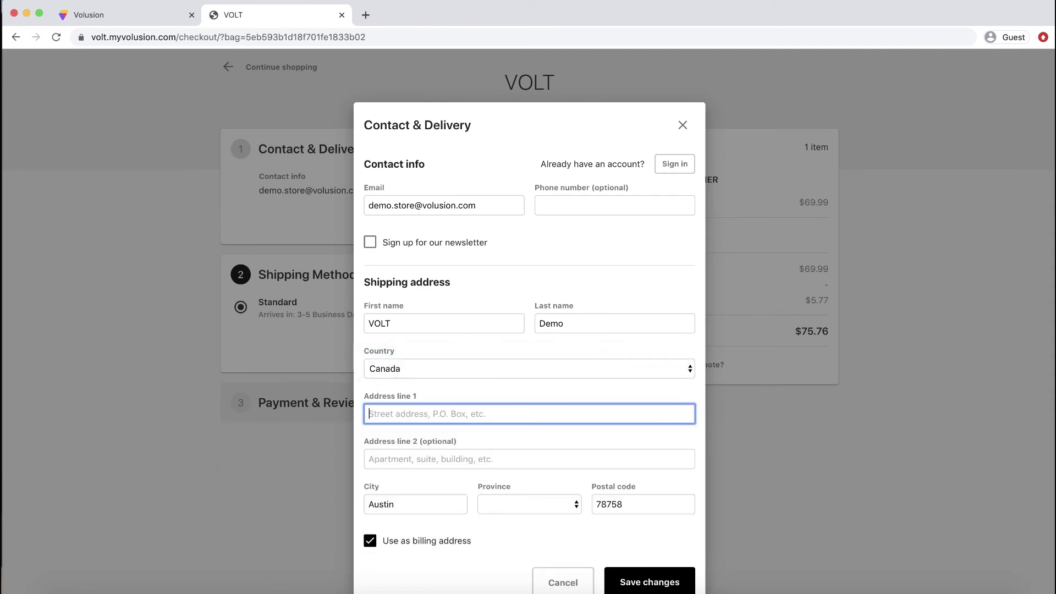
{"action": "type", "text": "290 brem"}
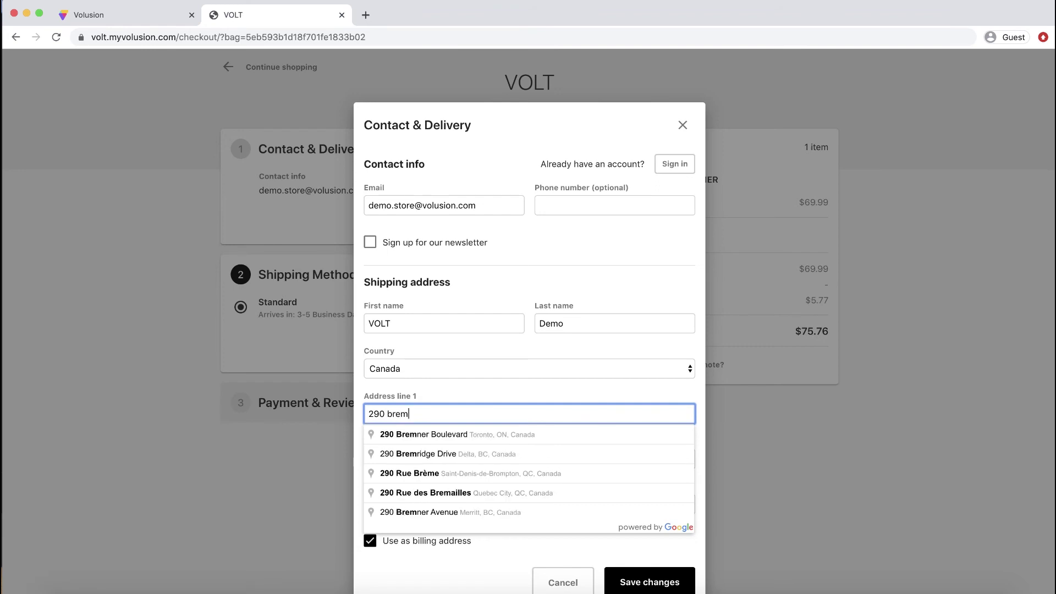
{"action": "key", "text": "Down"}
{"action": "key", "text": "Return"}
{"action": "left_click", "coordinate": [651, 583]}
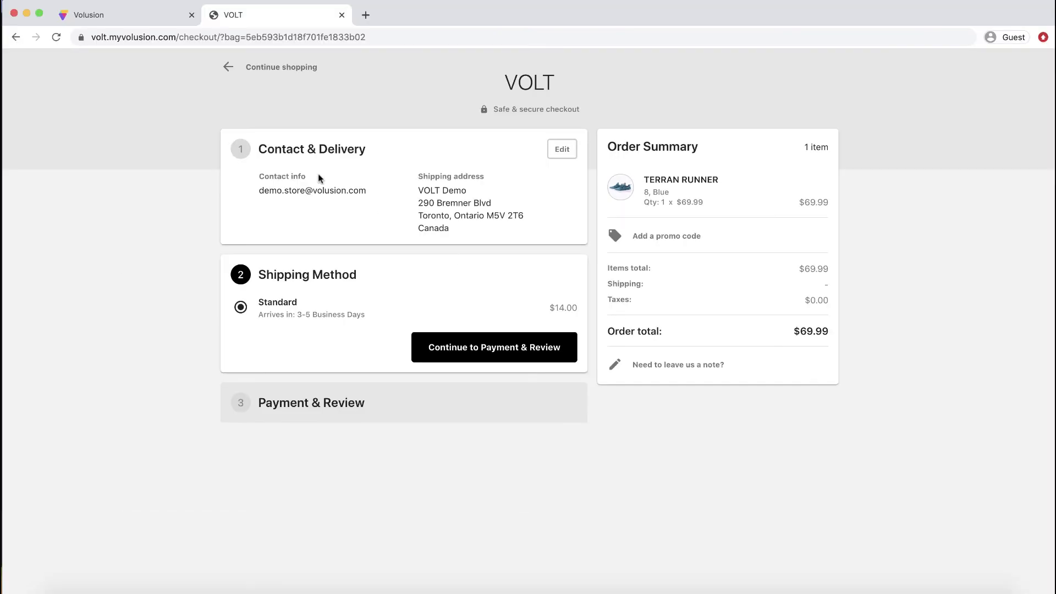
- Go back to the Terran Runner page, add another pair to the cart and return to checkout
{"action": "left_click", "coordinate": [15, 38]}
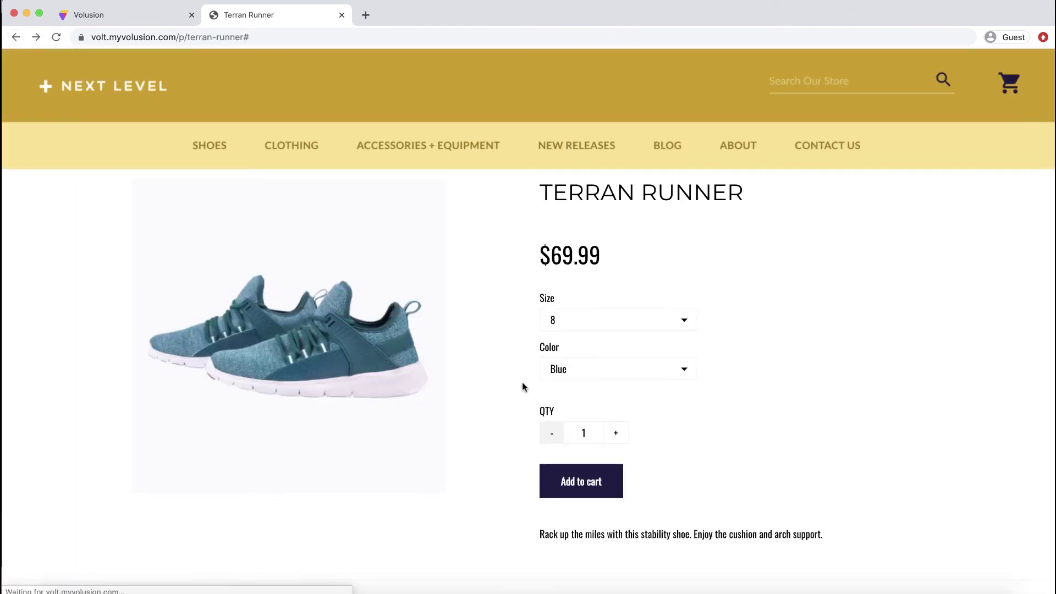
{"action": "left_click", "coordinate": [602, 481]}
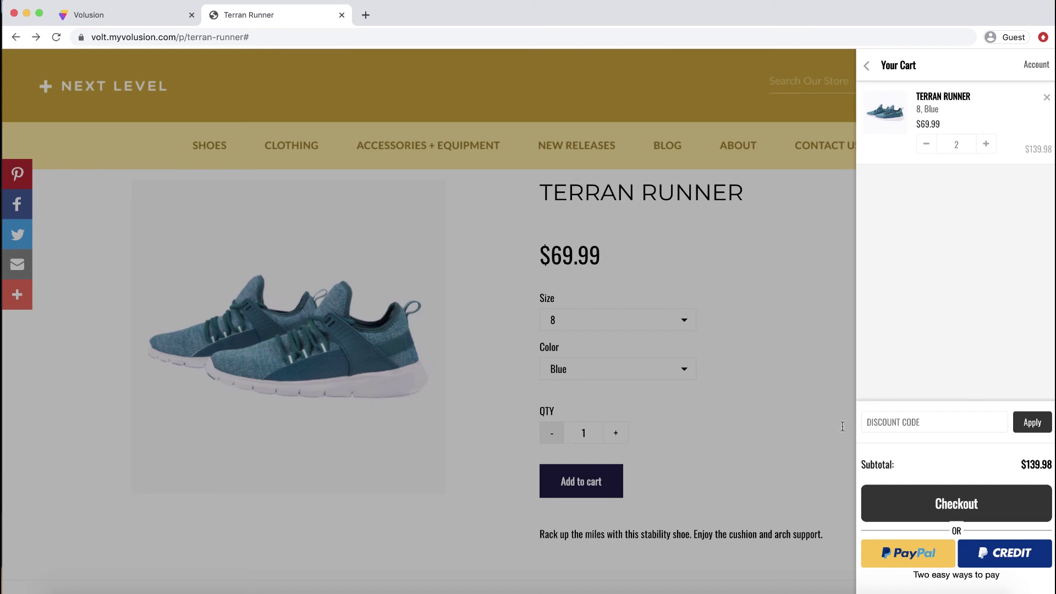
{"action": "left_click", "coordinate": [969, 502]}
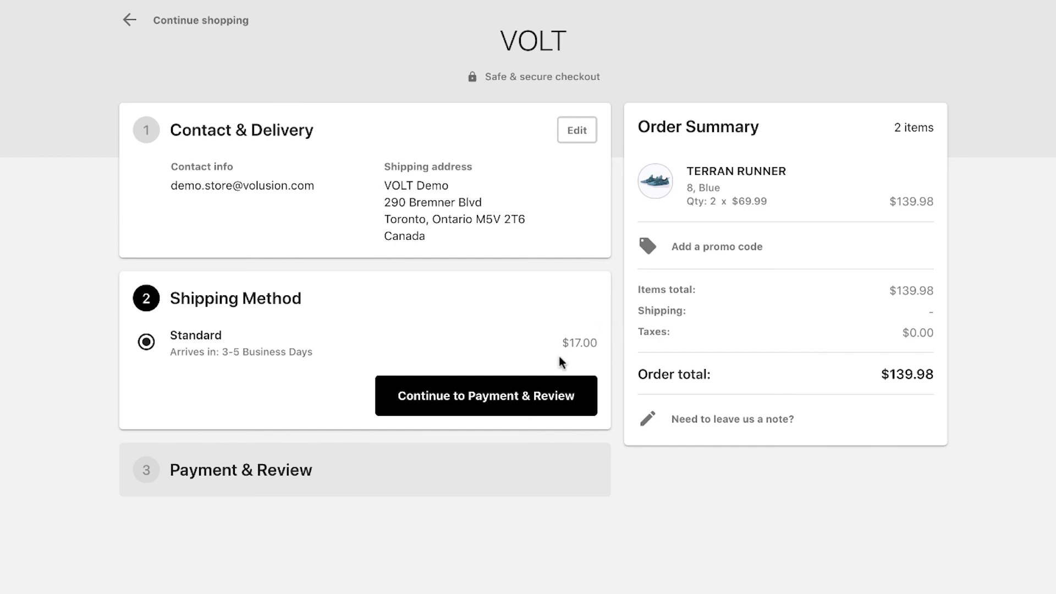
- Edit the checkout's contact and delivery details again and change the shipping country to United States
{"action": "left_click", "coordinate": [587, 130]}
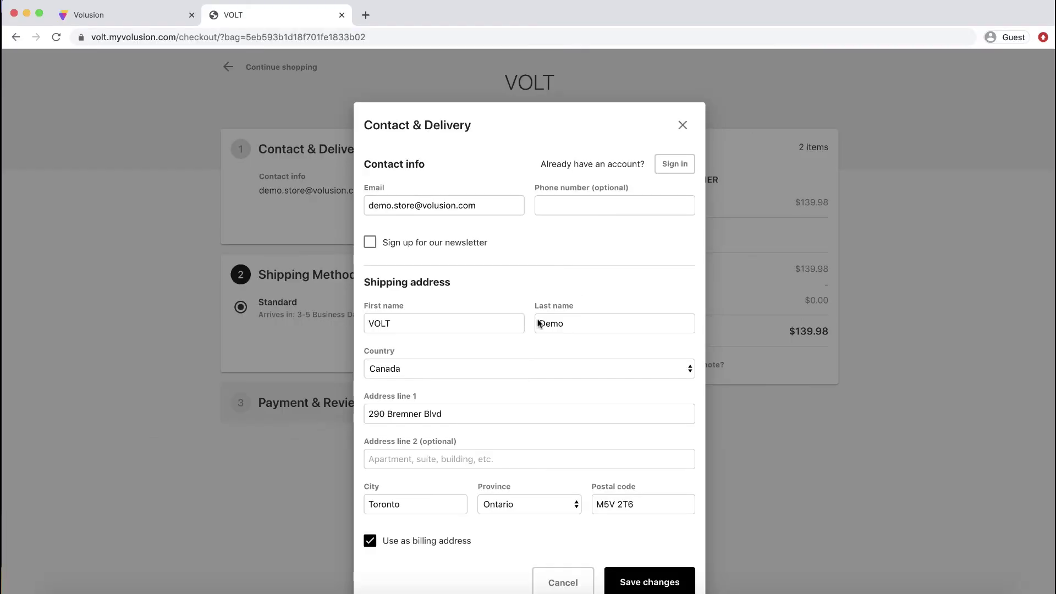
{"action": "left_click", "coordinate": [546, 421]}
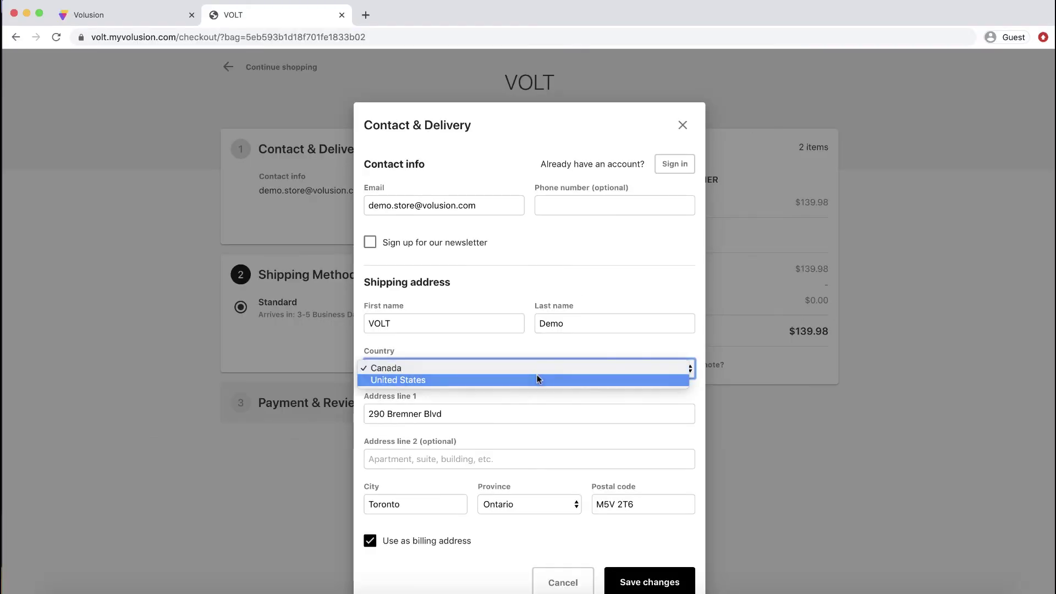
{"action": "left_click", "coordinate": [538, 378]}
- Replace the street address with a suggested US address in Austin, Texas and save the delivery details
{"action": "left_click", "coordinate": [515, 414]}
{"action": "key", "text": "BackSpace"}
{"action": "key", "text": "BackSpace"}
{"action": "key", "text": "BackSpace"}
{"action": "key", "text": "BackSpace"}
{"action": "key", "text": "BackSpace"}
{"action": "key", "text": "BackSpace"}
{"action": "key", "text": "BackSpace"}
{"action": "key", "text": "BackSpace"}
{"action": "key", "text": "BackSpace"}
{"action": "key", "text": "BackSpace"}
{"action": "key", "text": "BackSpace"}
{"action": "key", "text": "BackSpace"}
{"action": "key", "text": "BackSpace"}
{"action": "key", "text": "BackSpace"}
{"action": "key", "text": "BackSpace"}
{"action": "key", "text": "BackSpace"}
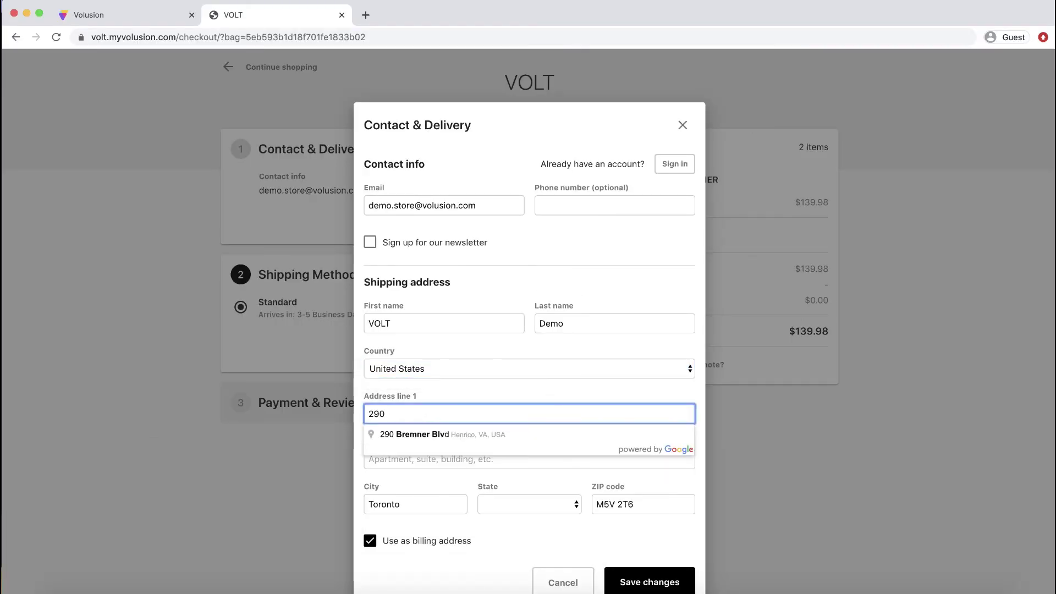
{"action": "type", "text": "1835"}
{"action": "left_click", "coordinate": [546, 432]}
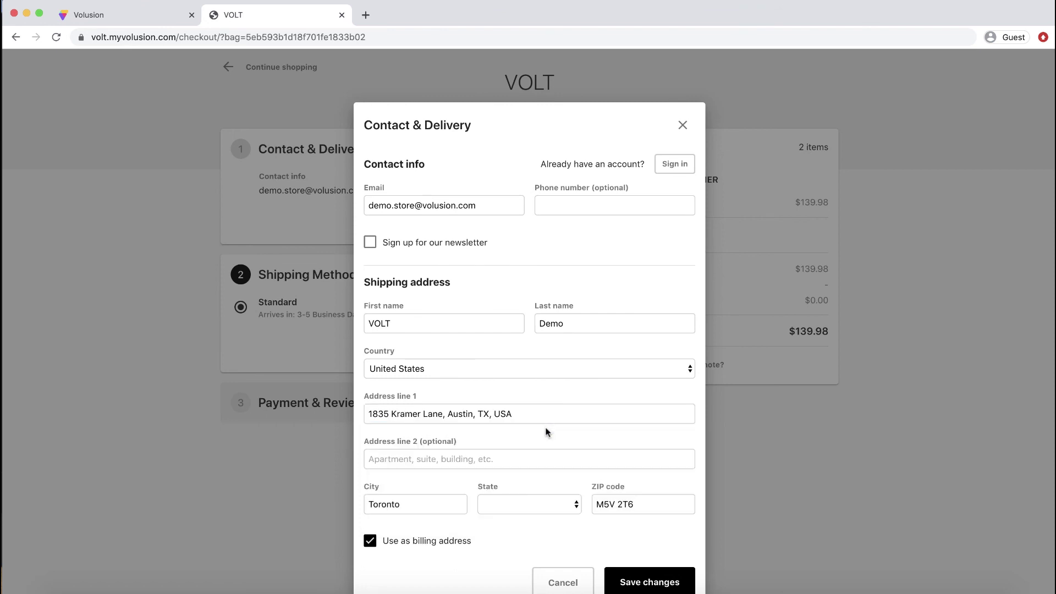
{"action": "left_click", "coordinate": [648, 582]}
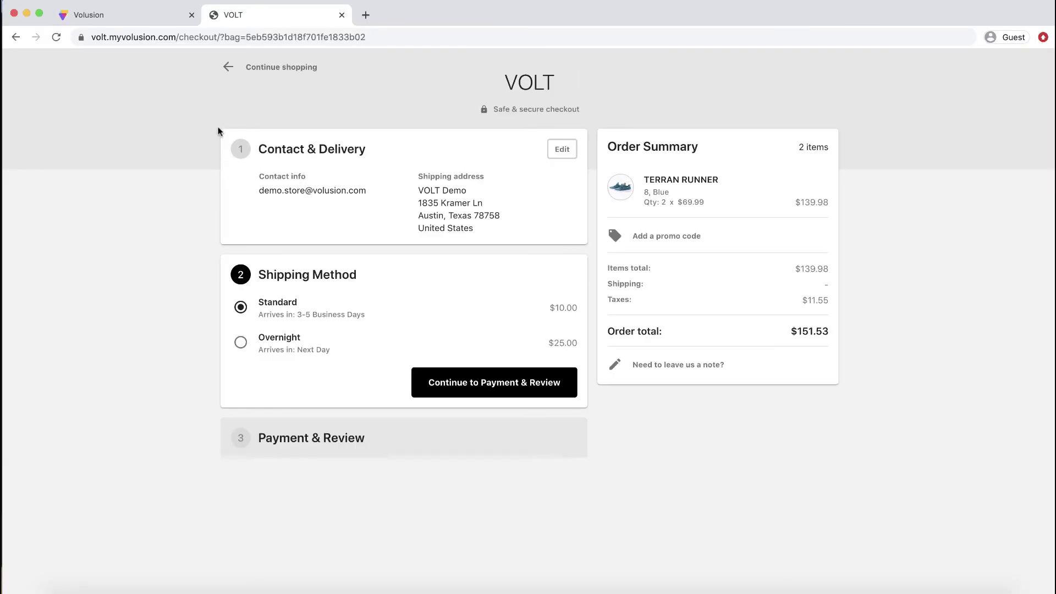
- Switch back to the Volusion shipping settings and open the help and support options
{"action": "left_click", "coordinate": [105, 15]}
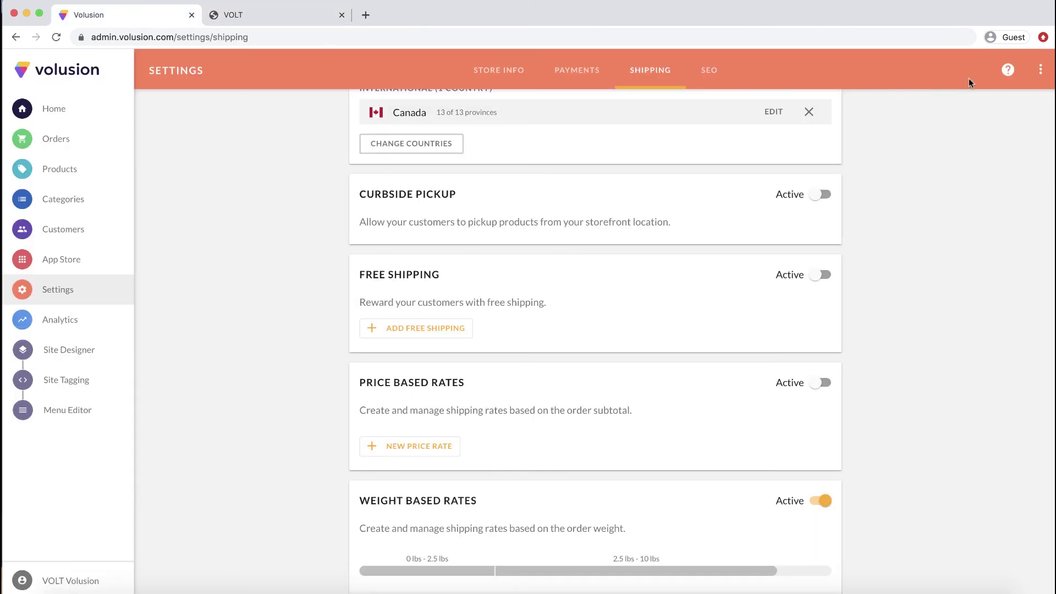
{"action": "left_click", "coordinate": [1007, 76]}
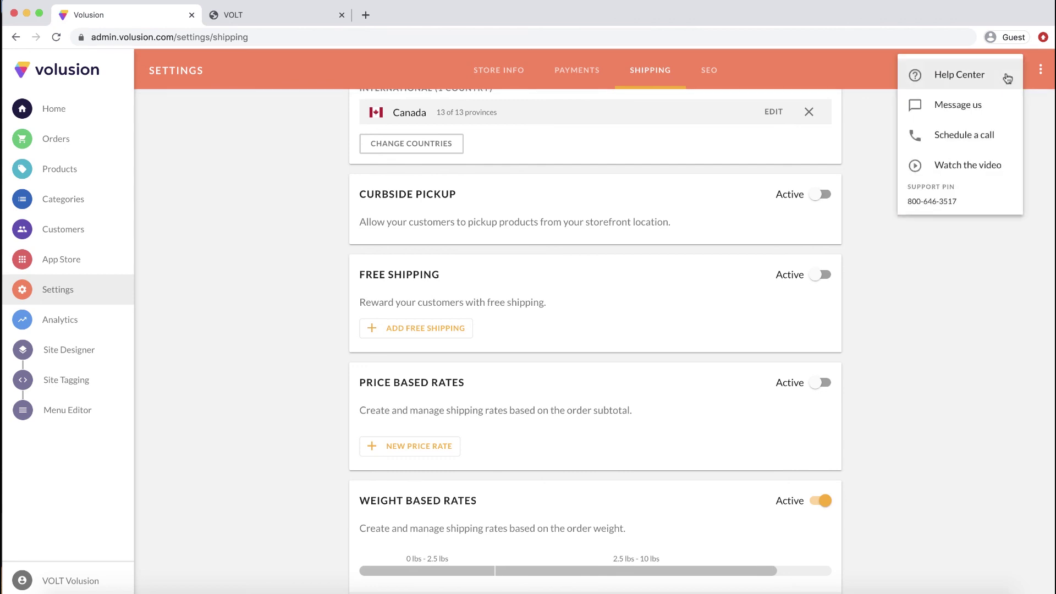